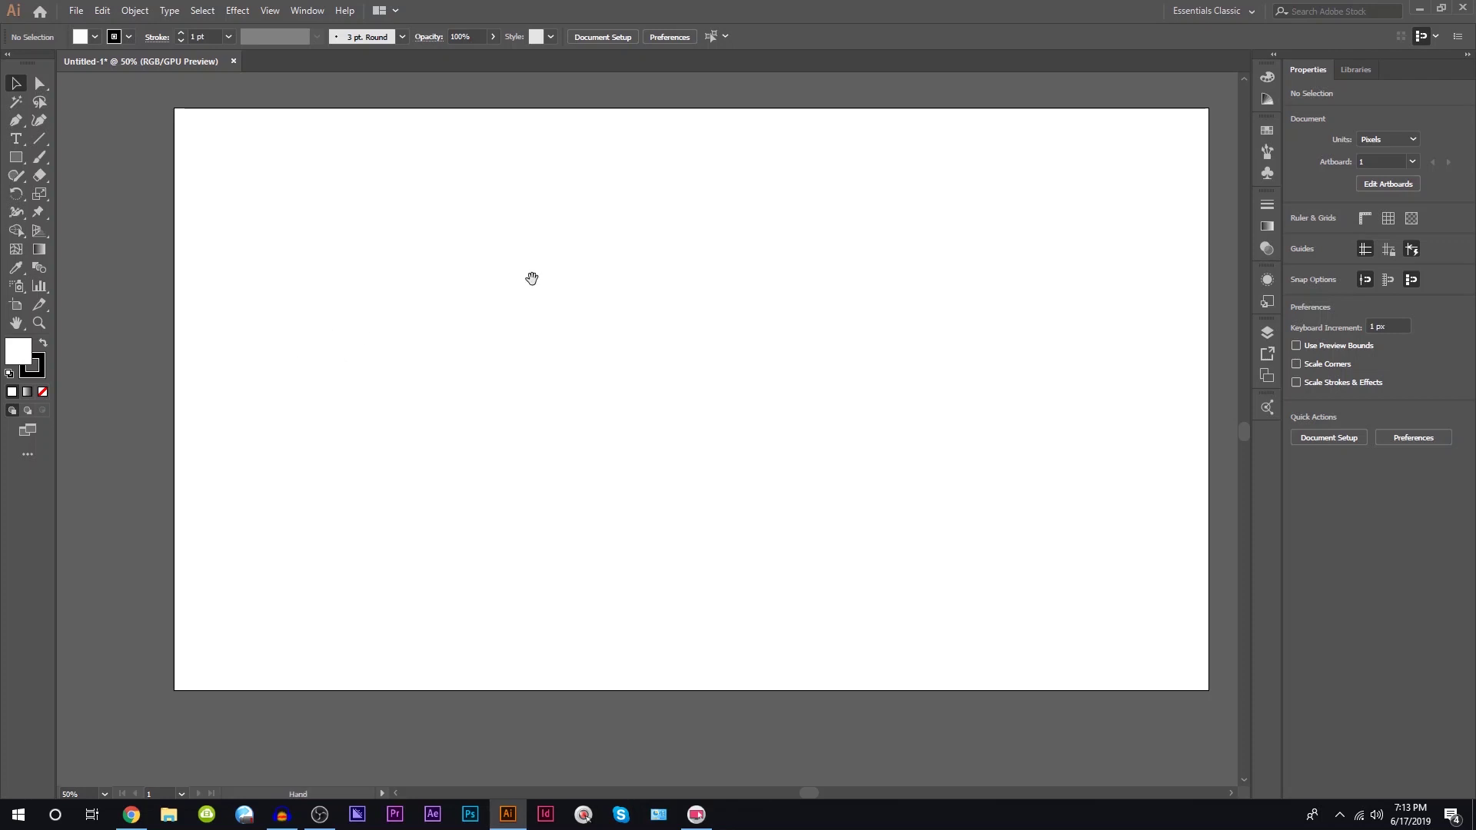
- Type JP STREAM on the artboard and scale the text up large
drag(497, 283, 475, 295)
click(16, 139)
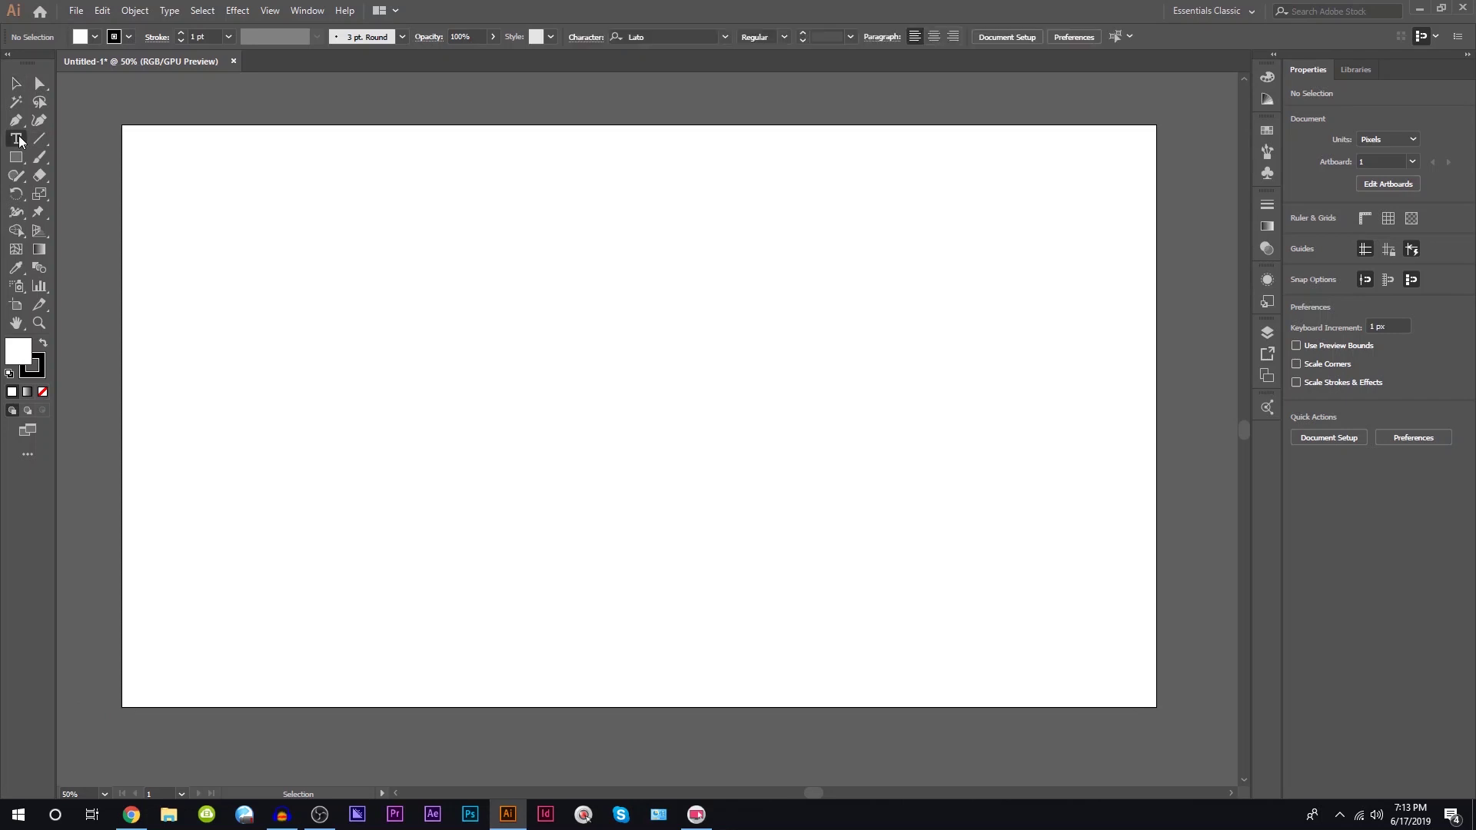
click(384, 296)
text(JP STREAM)
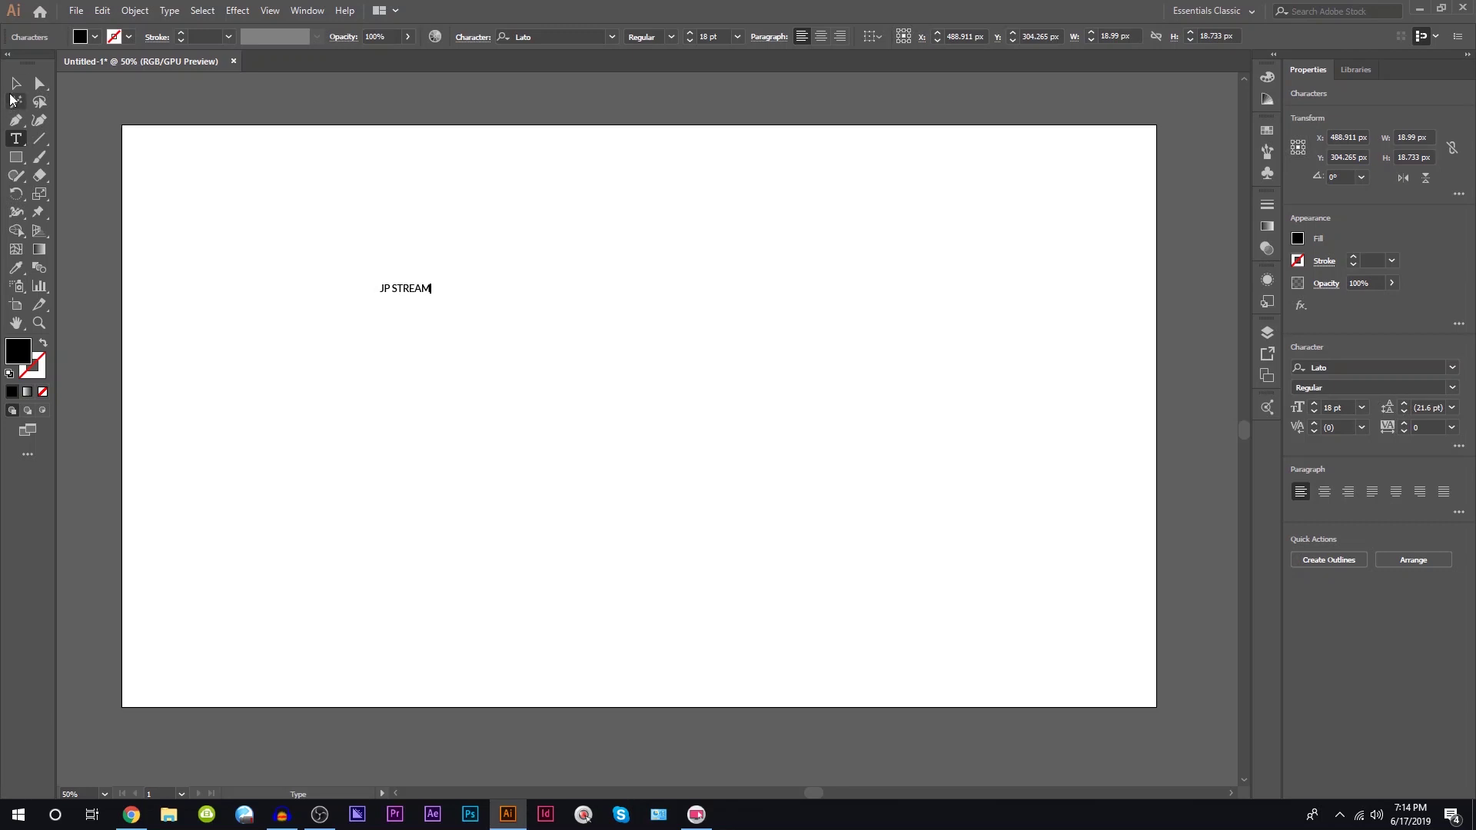
click(15, 83)
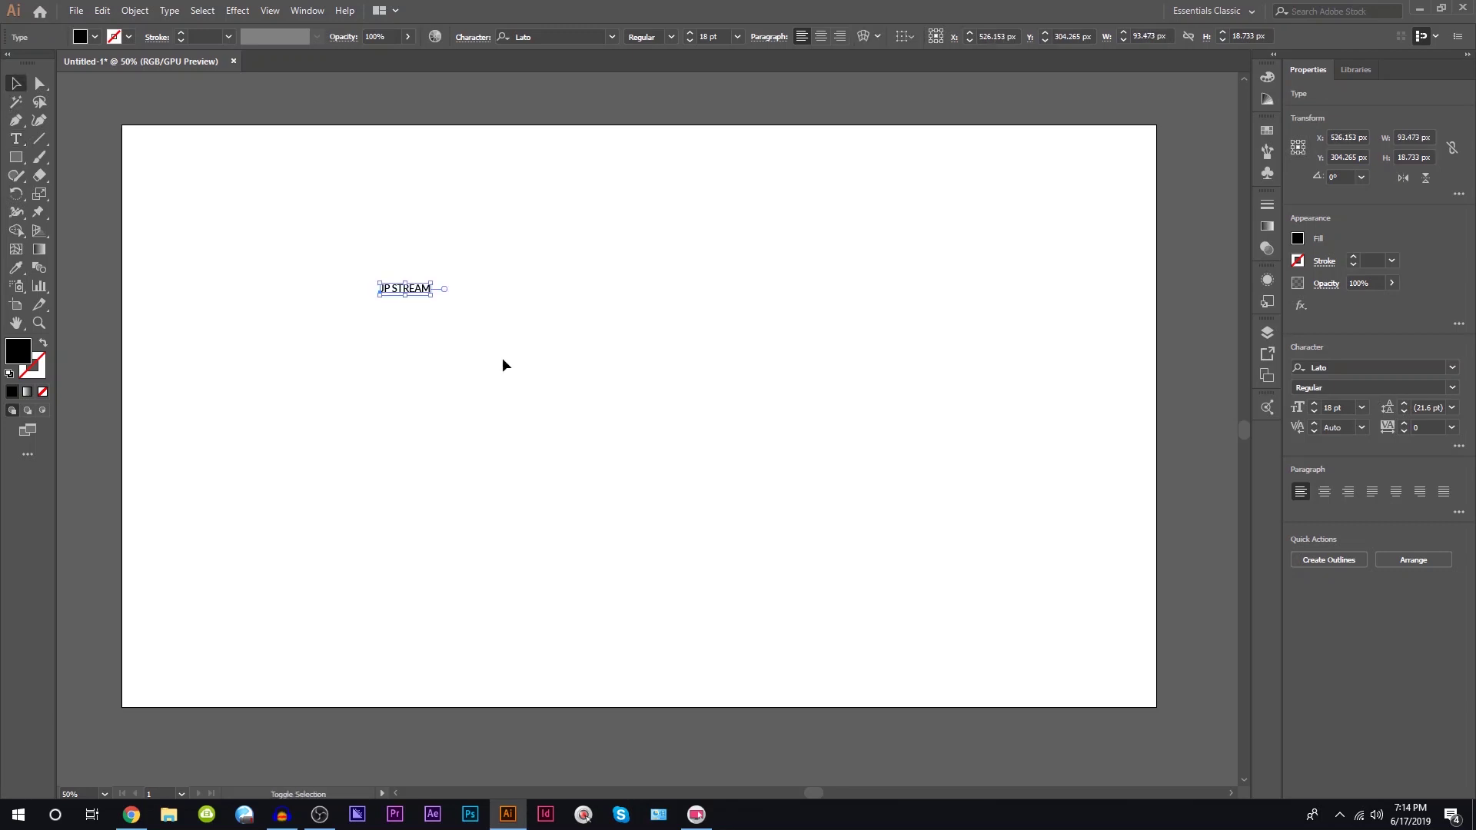
drag(432, 295, 870, 504)
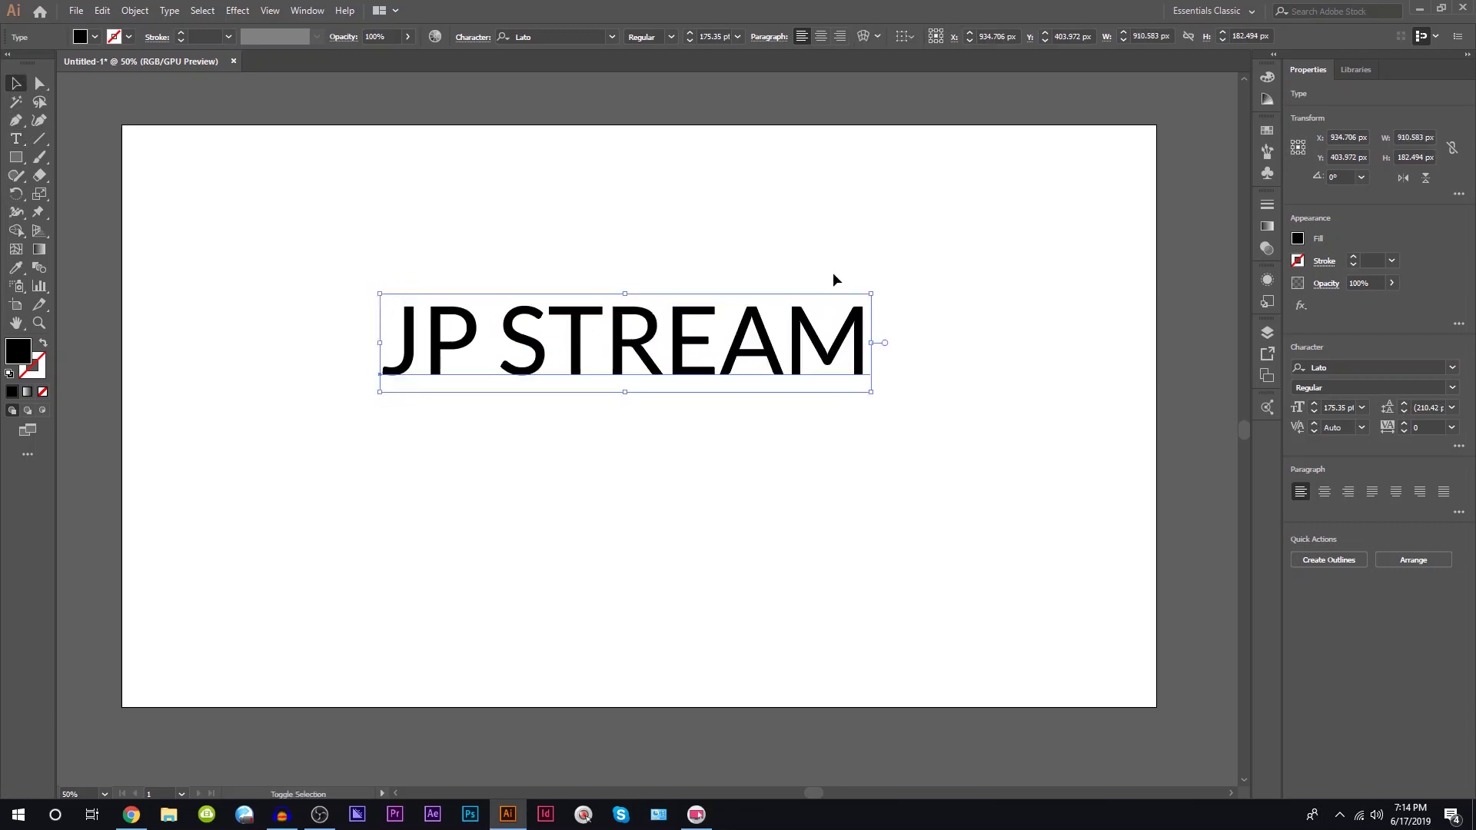
click(611, 37)
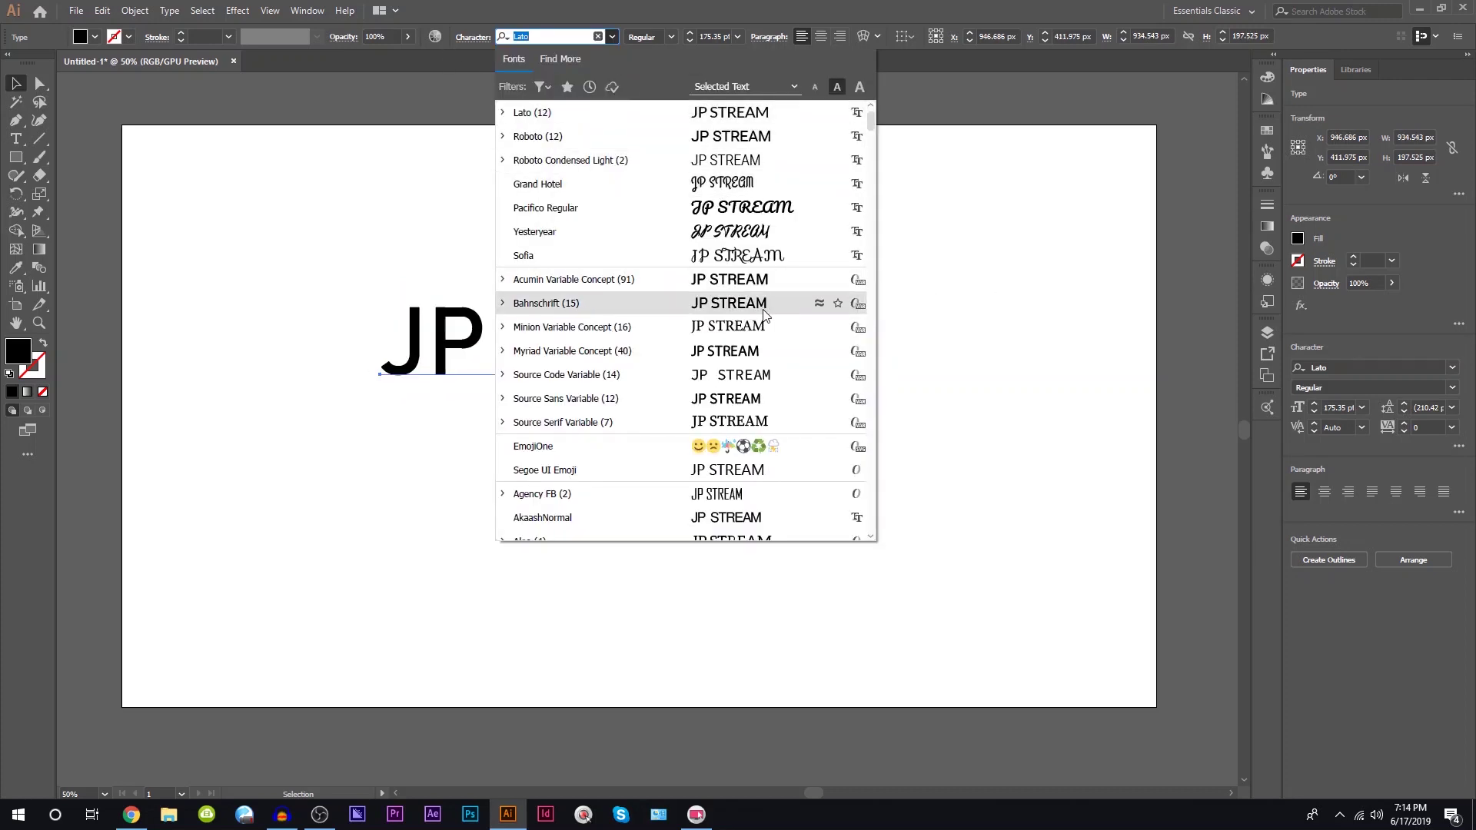
- Set the JP STREAM text in the Bebas Neue font
scroll(759, 286, down, 8)
scroll(730, 308, down, 8)
scroll(692, 330, down, 6)
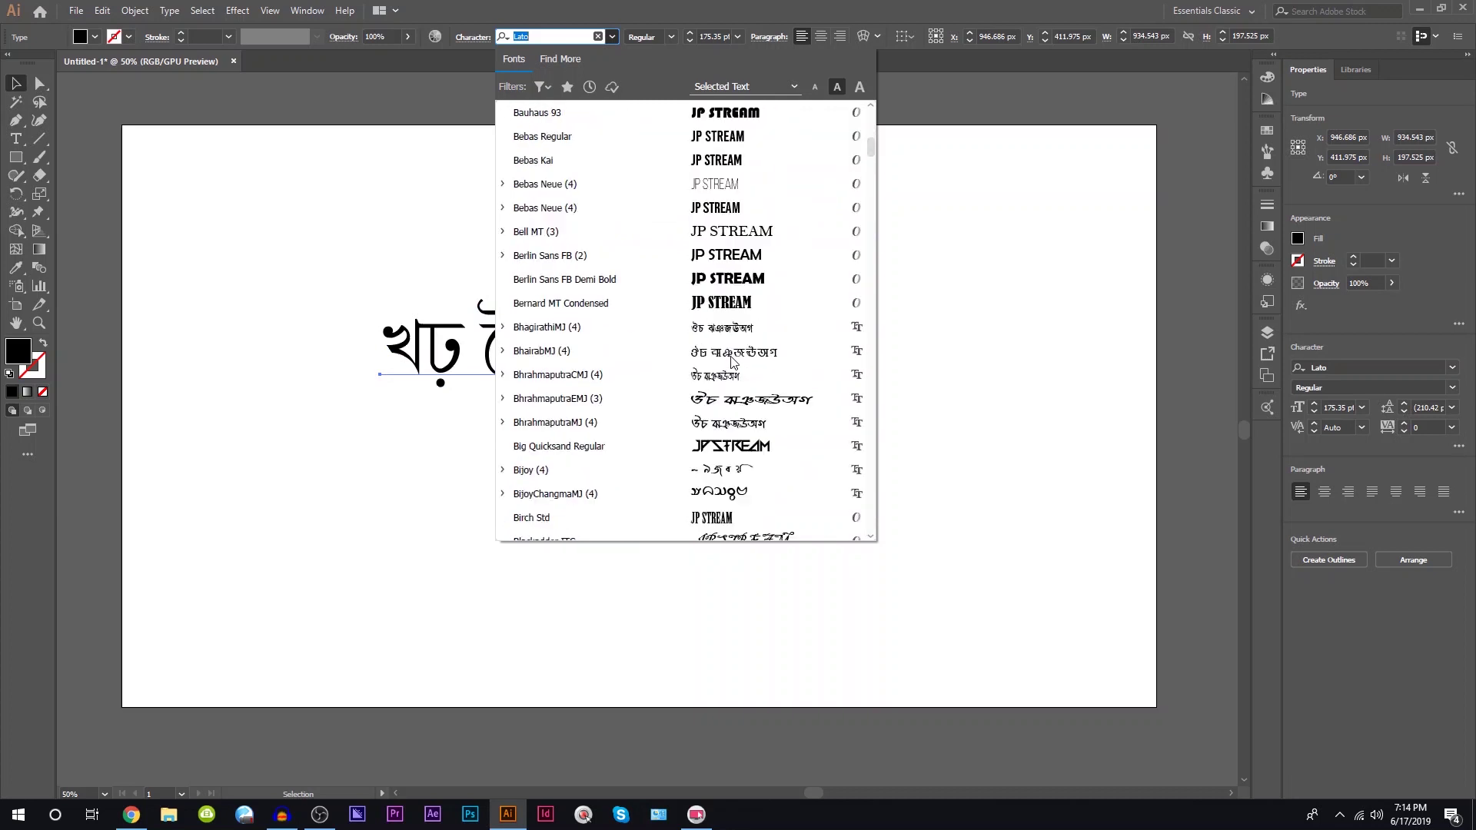
click(630, 209)
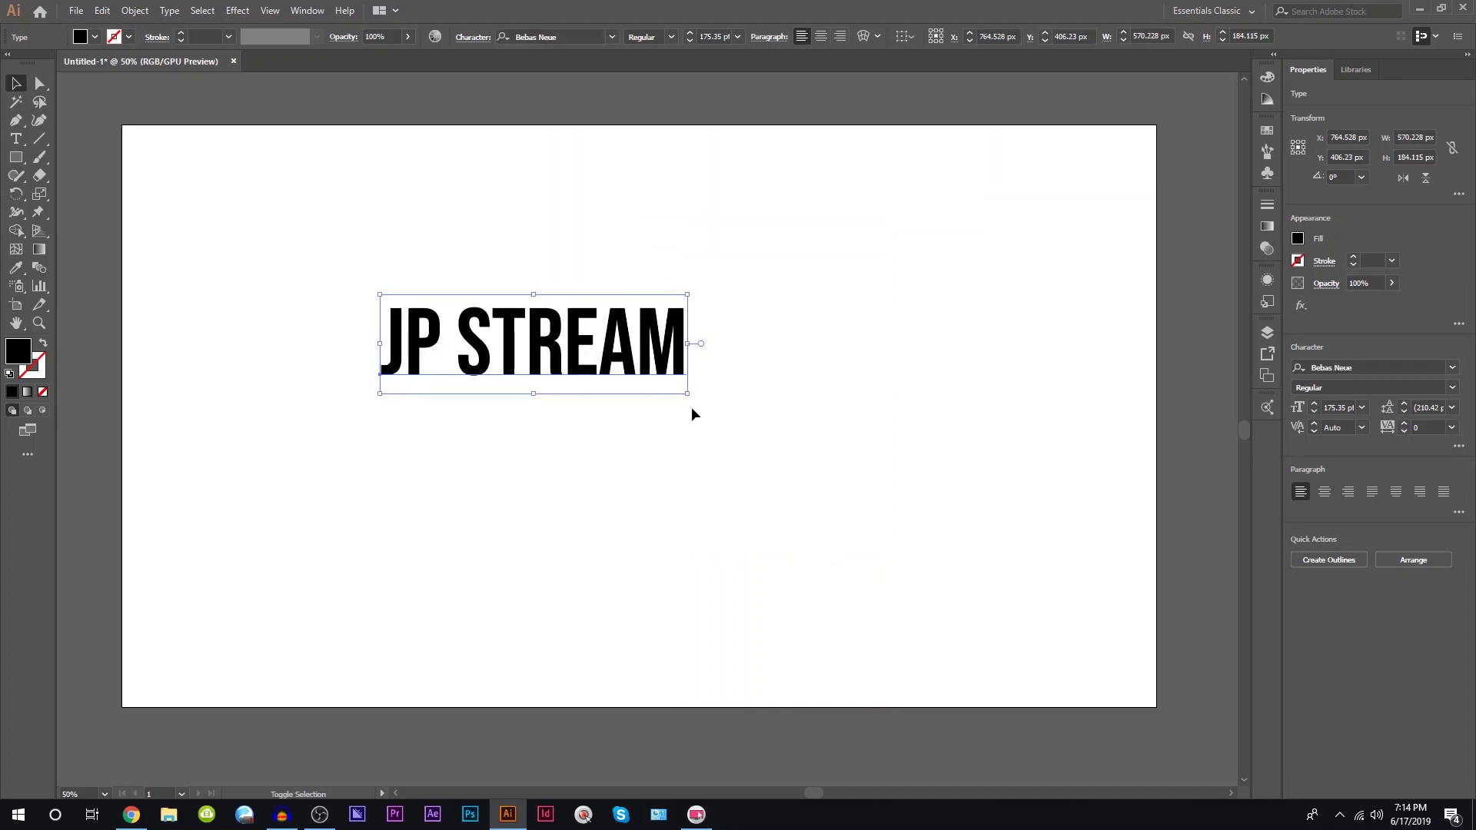
- Enlarge the text further and move it up near the artboard top
mouse_move(687, 394)
mouse_down()
mouse_move(968, 533)
mouse_move(934, 457)
mouse_up()
click(850, 468)
mouse_move(806, 432)
mouse_down()
mouse_move(759, 378)
mouse_move(818, 391)
mouse_up()
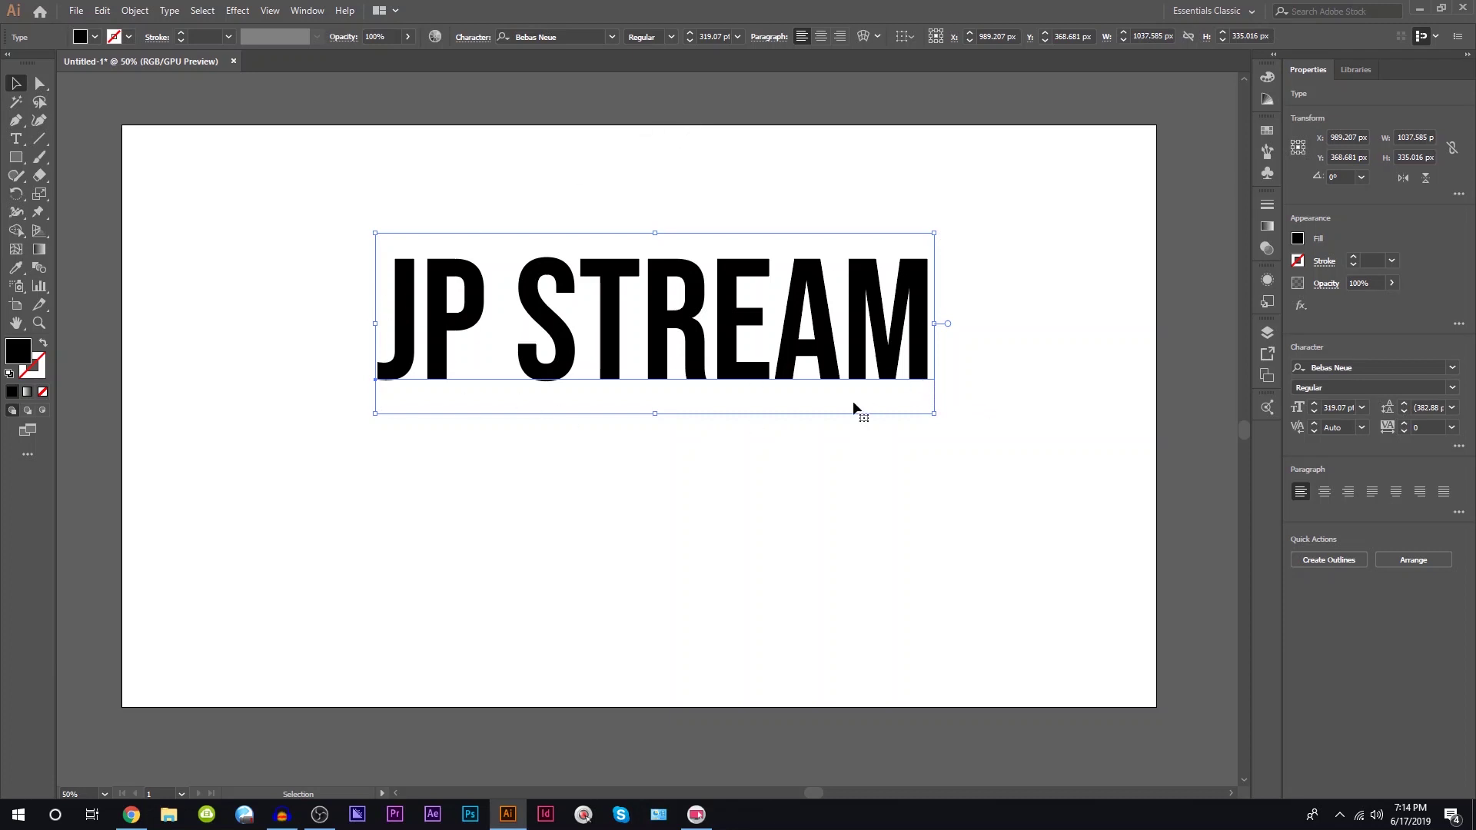
drag(744, 361, 751, 290)
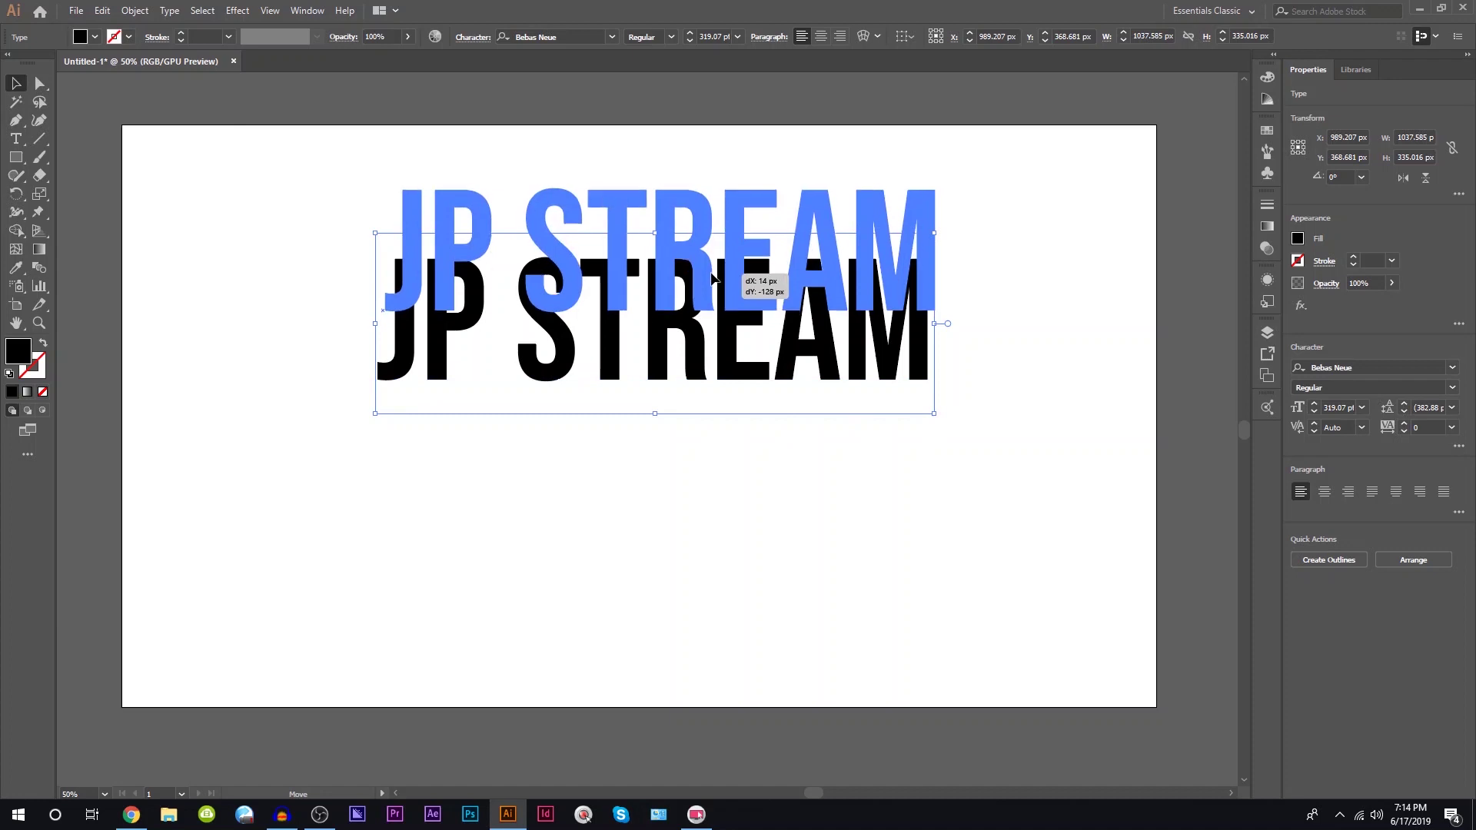
- Draw a wide black rectangle beneath the JP STREAM text
click(15, 158)
drag(284, 420, 960, 624)
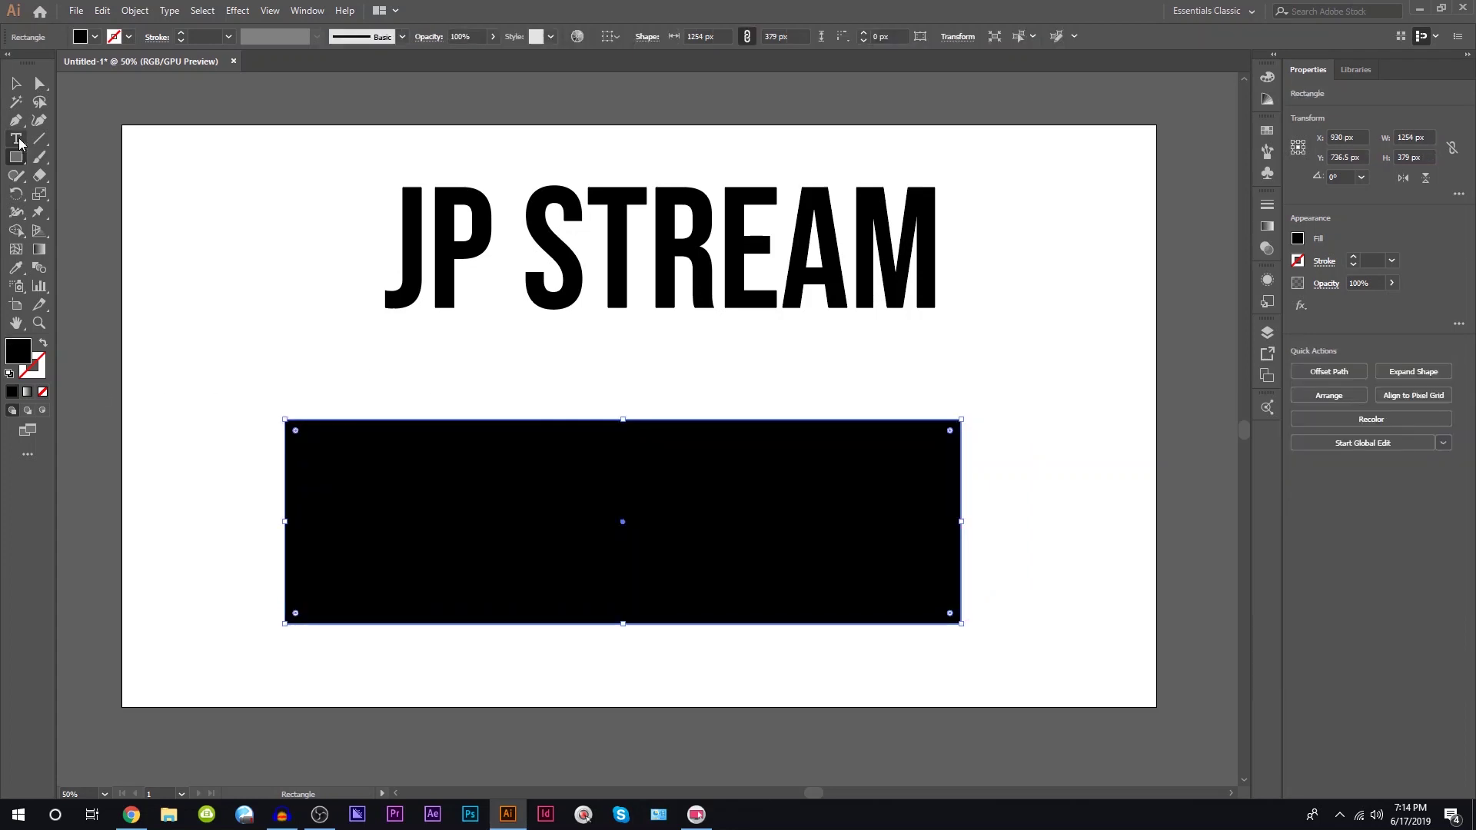
drag(16, 120, 75, 144)
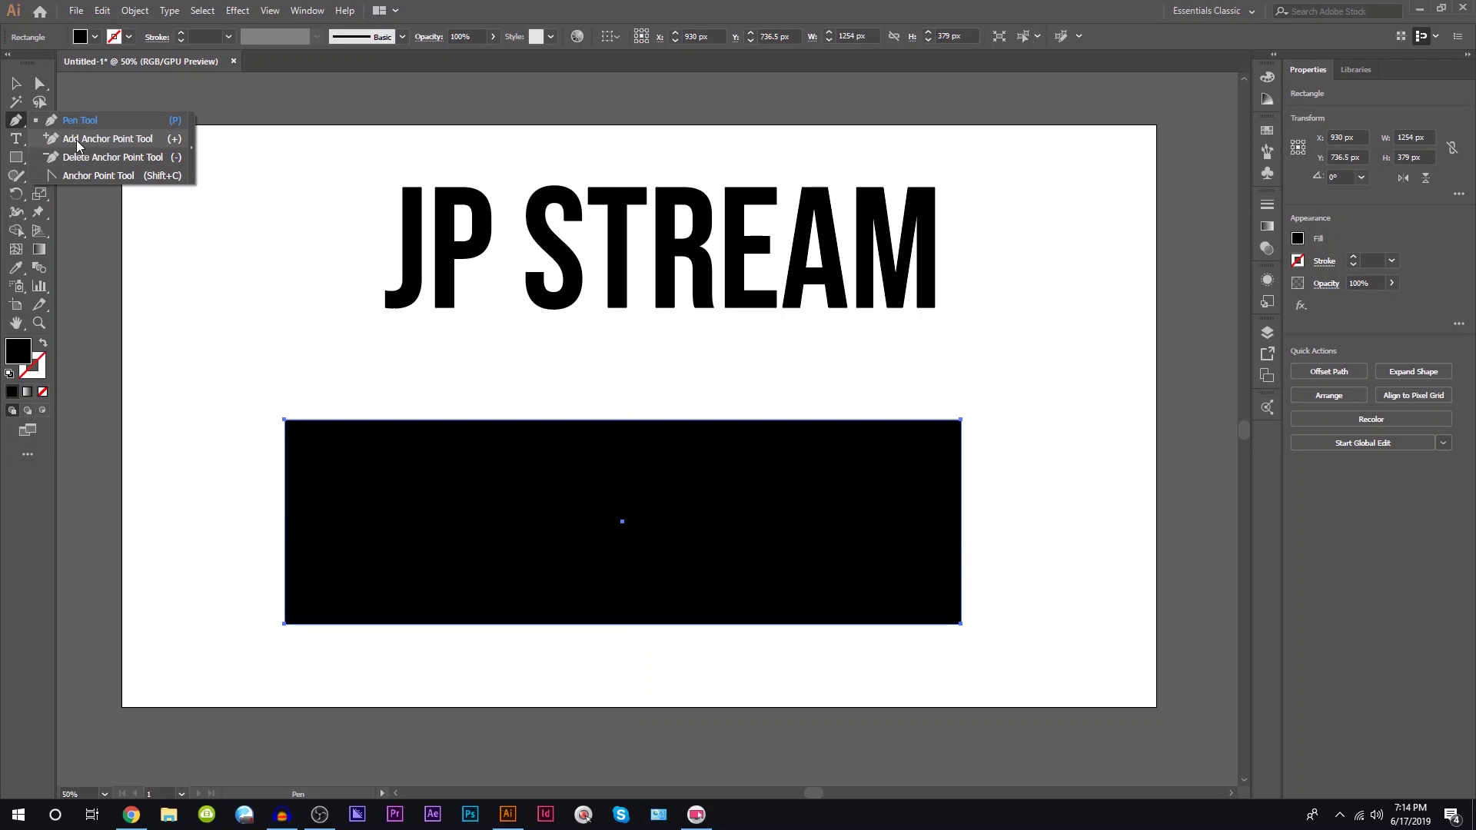
click(80, 137)
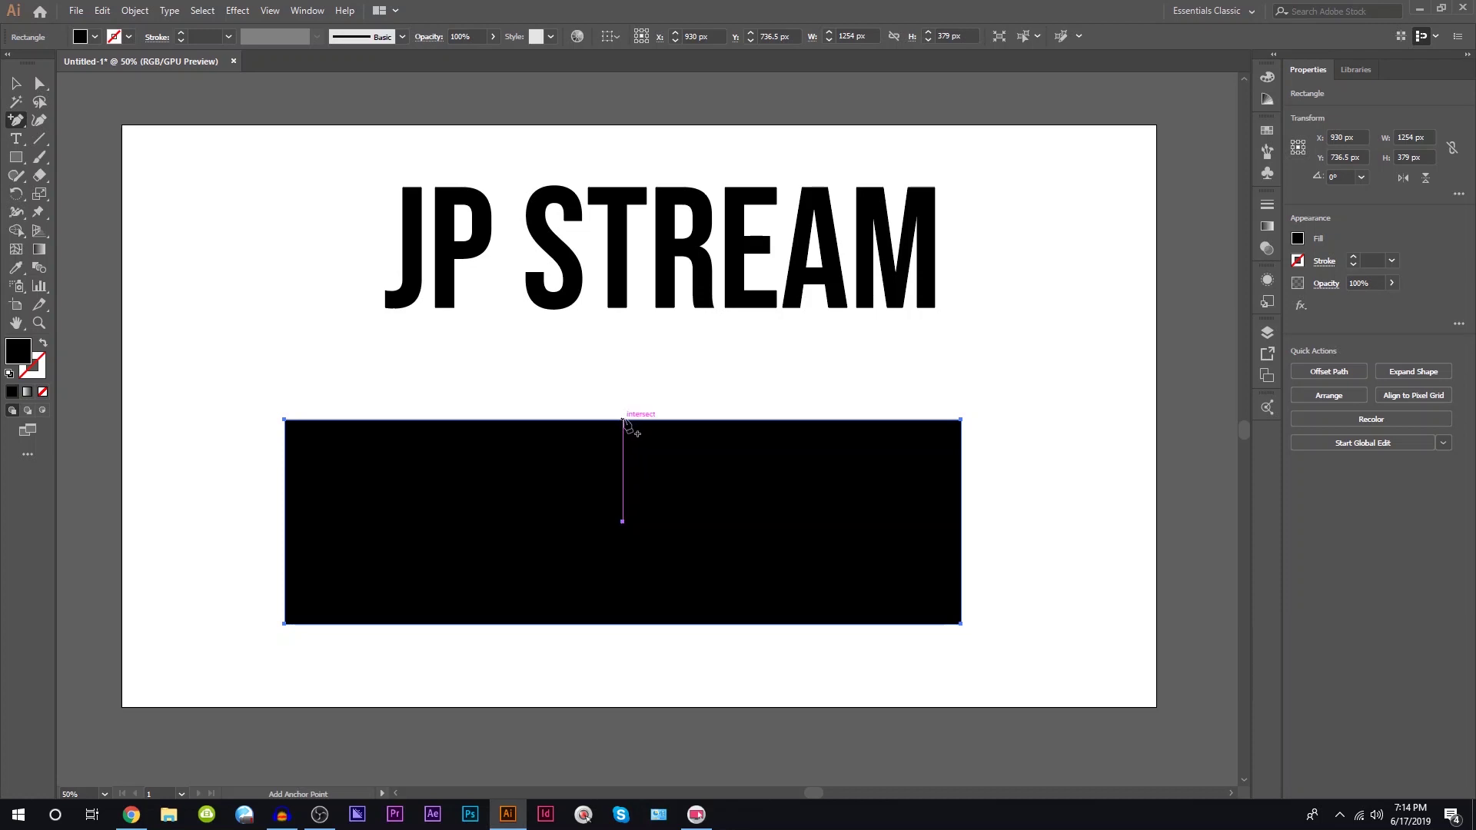
- Add an anchor at the rectangle's top-middle and drag it upward into a peak
click(622, 419)
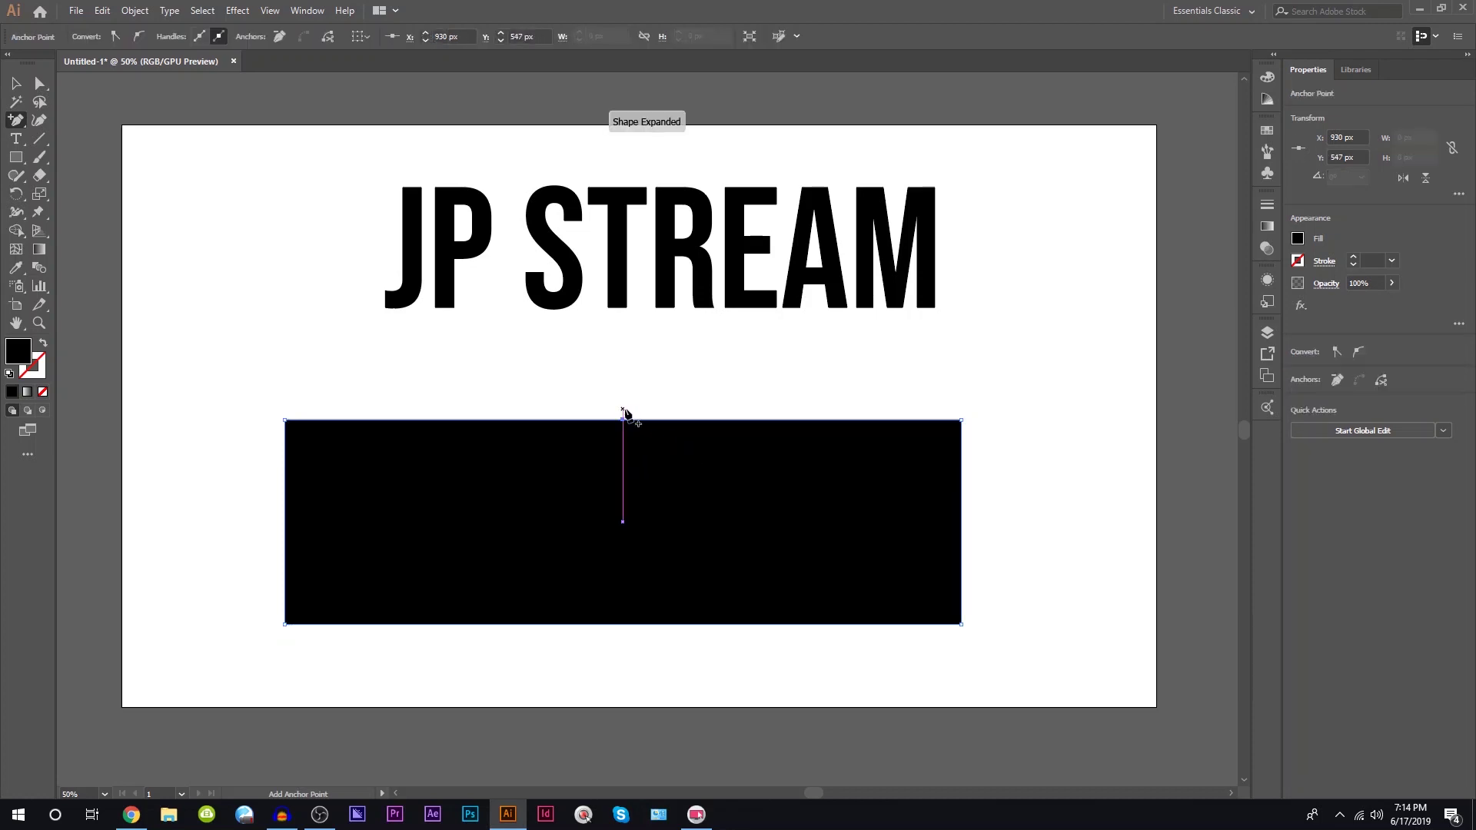
click(15, 83)
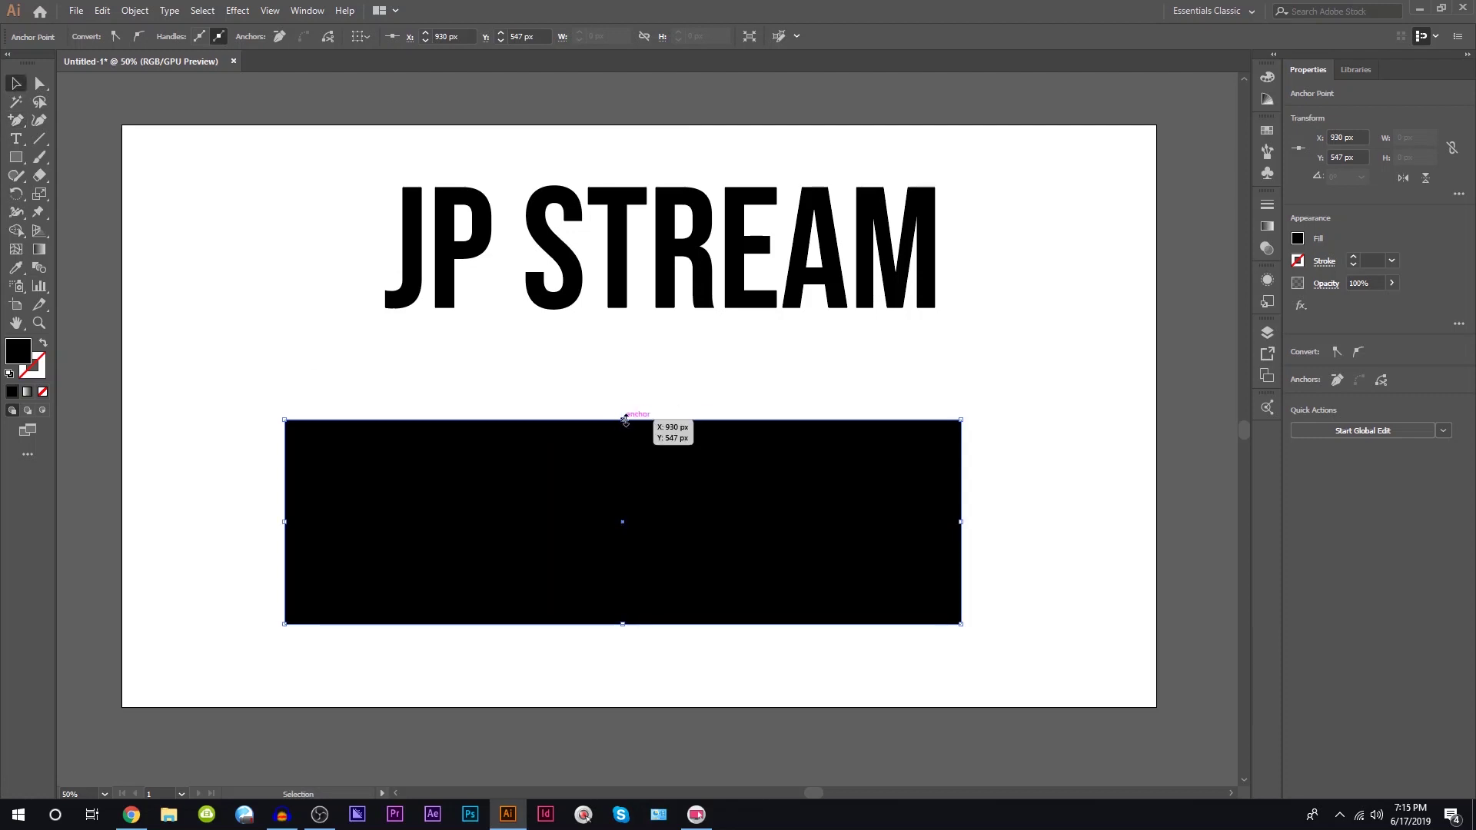
click(39, 84)
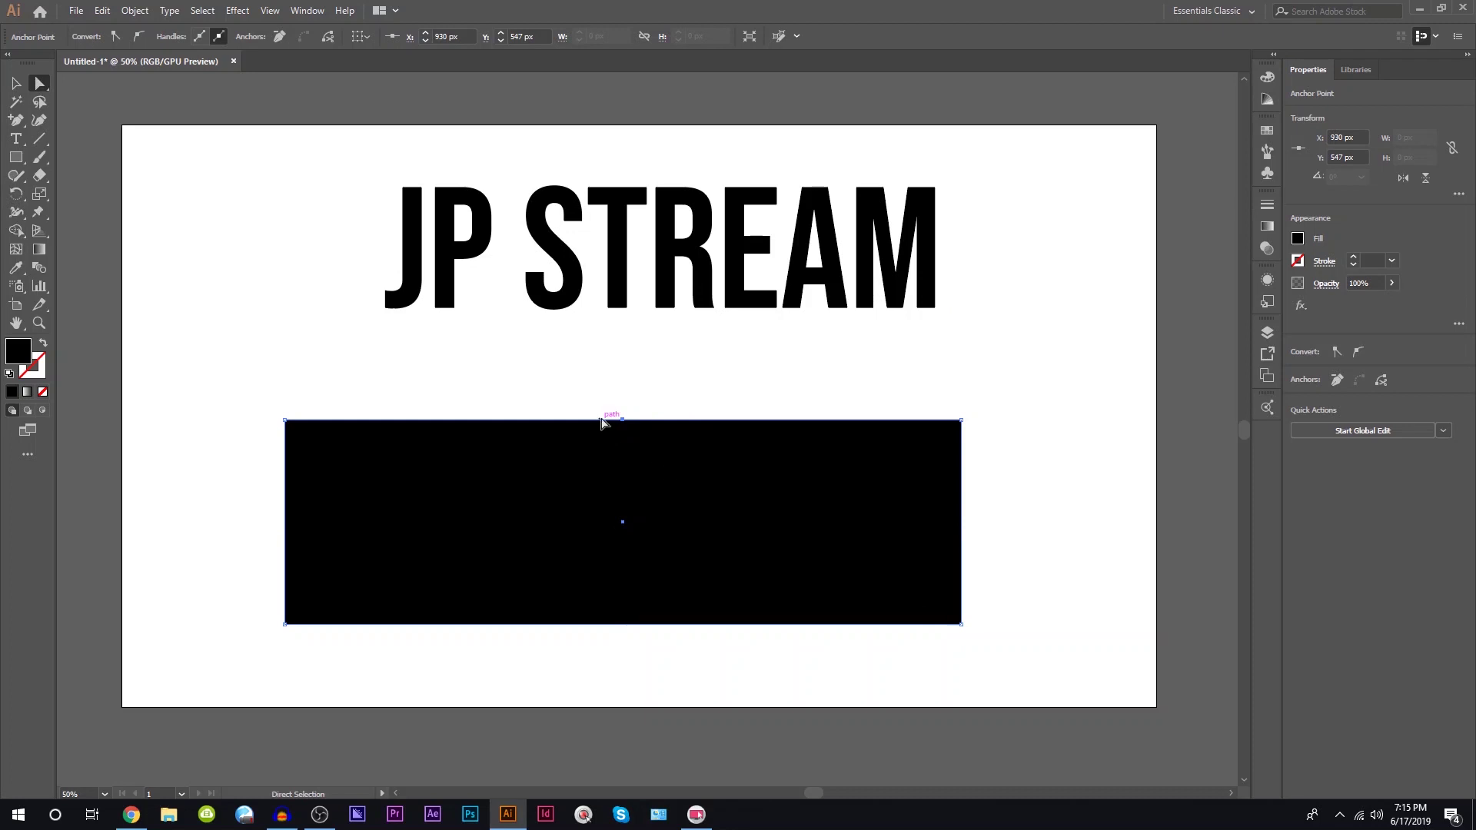
click(622, 420)
drag(622, 421, 623, 385)
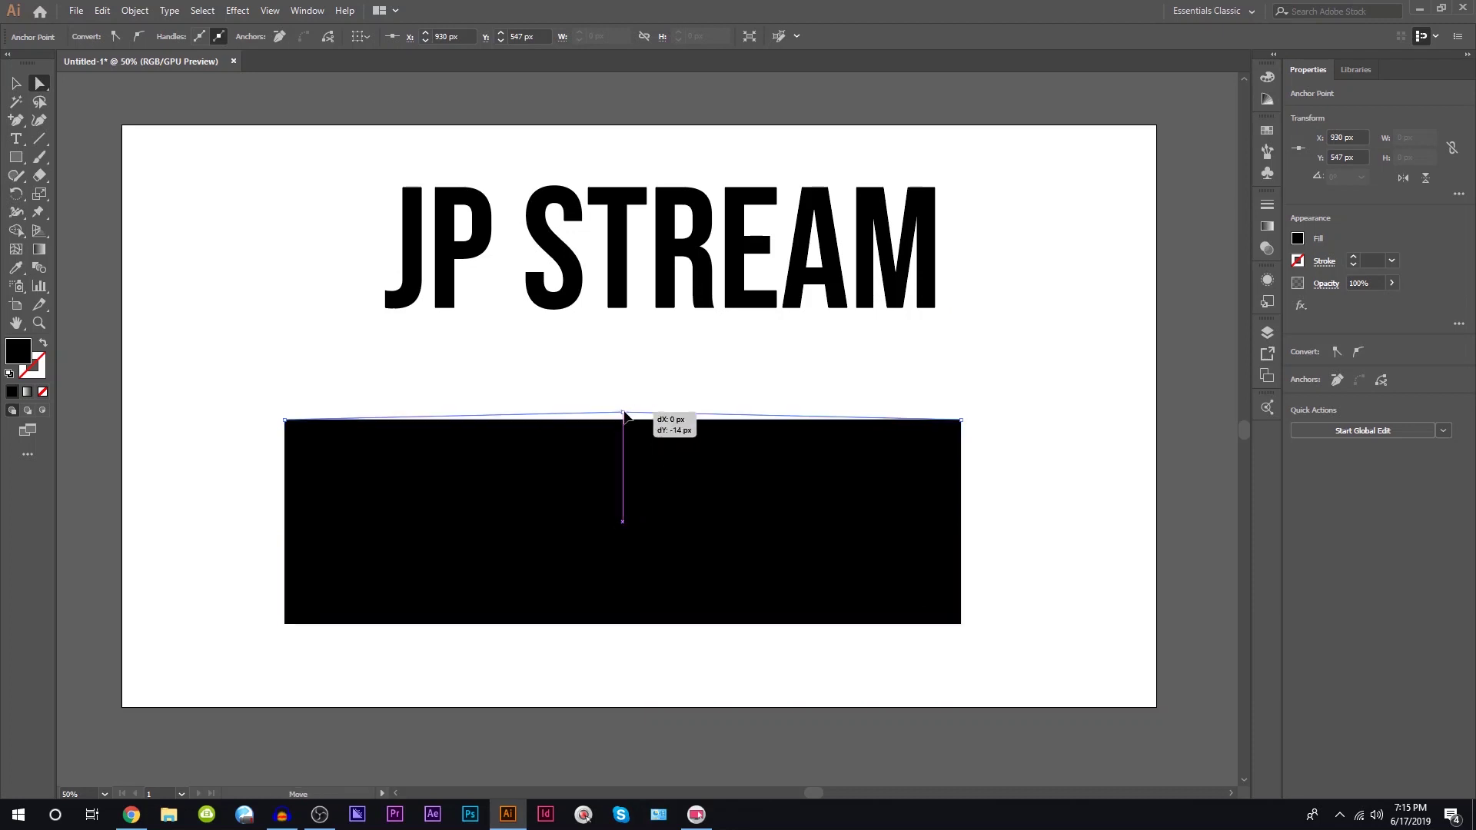
drag(624, 387, 621, 390)
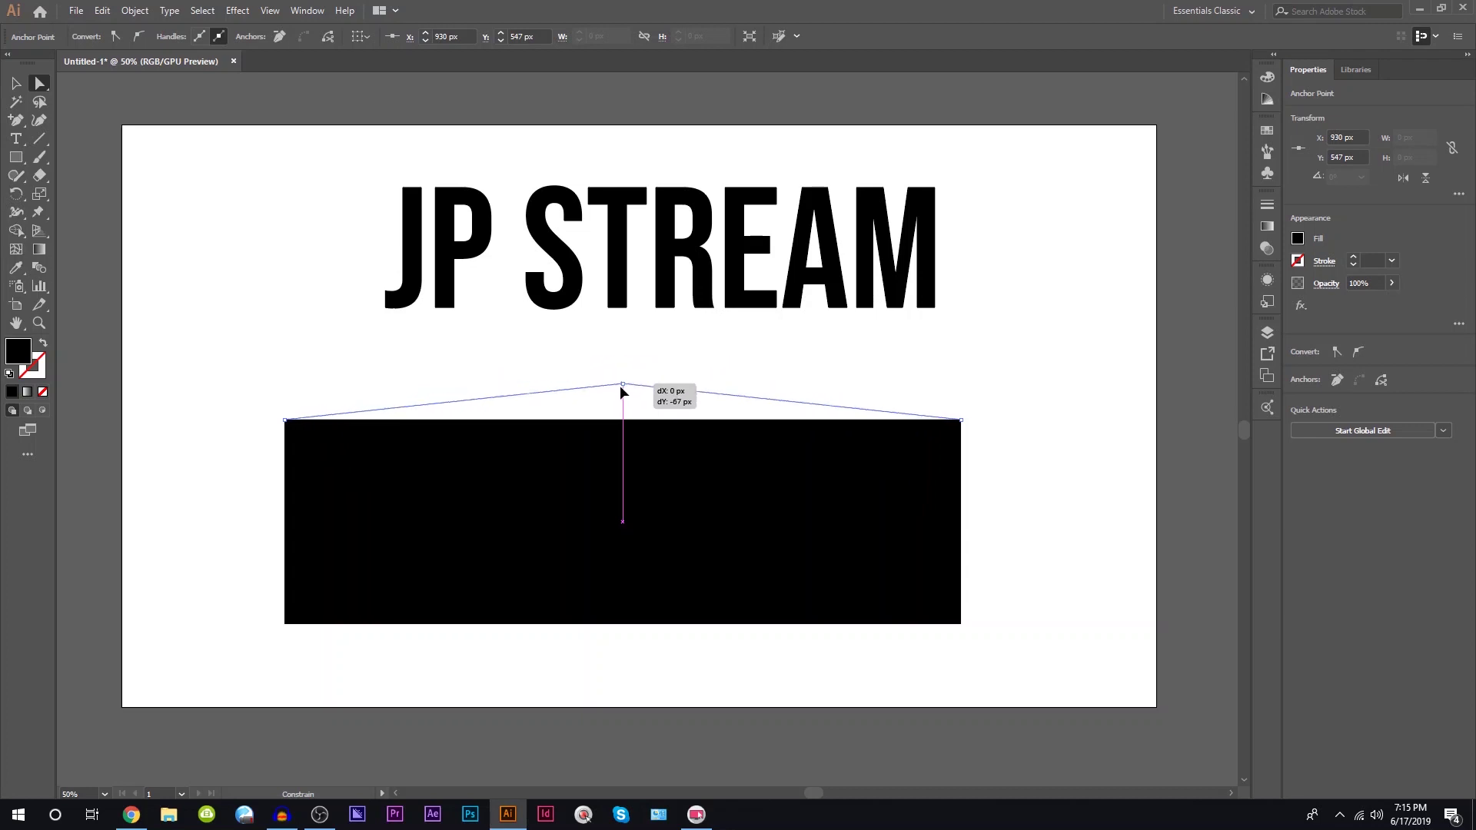
mouse_move(621, 390)
mouse_down()
mouse_move(623, 433)
mouse_move(639, 339)
mouse_up()
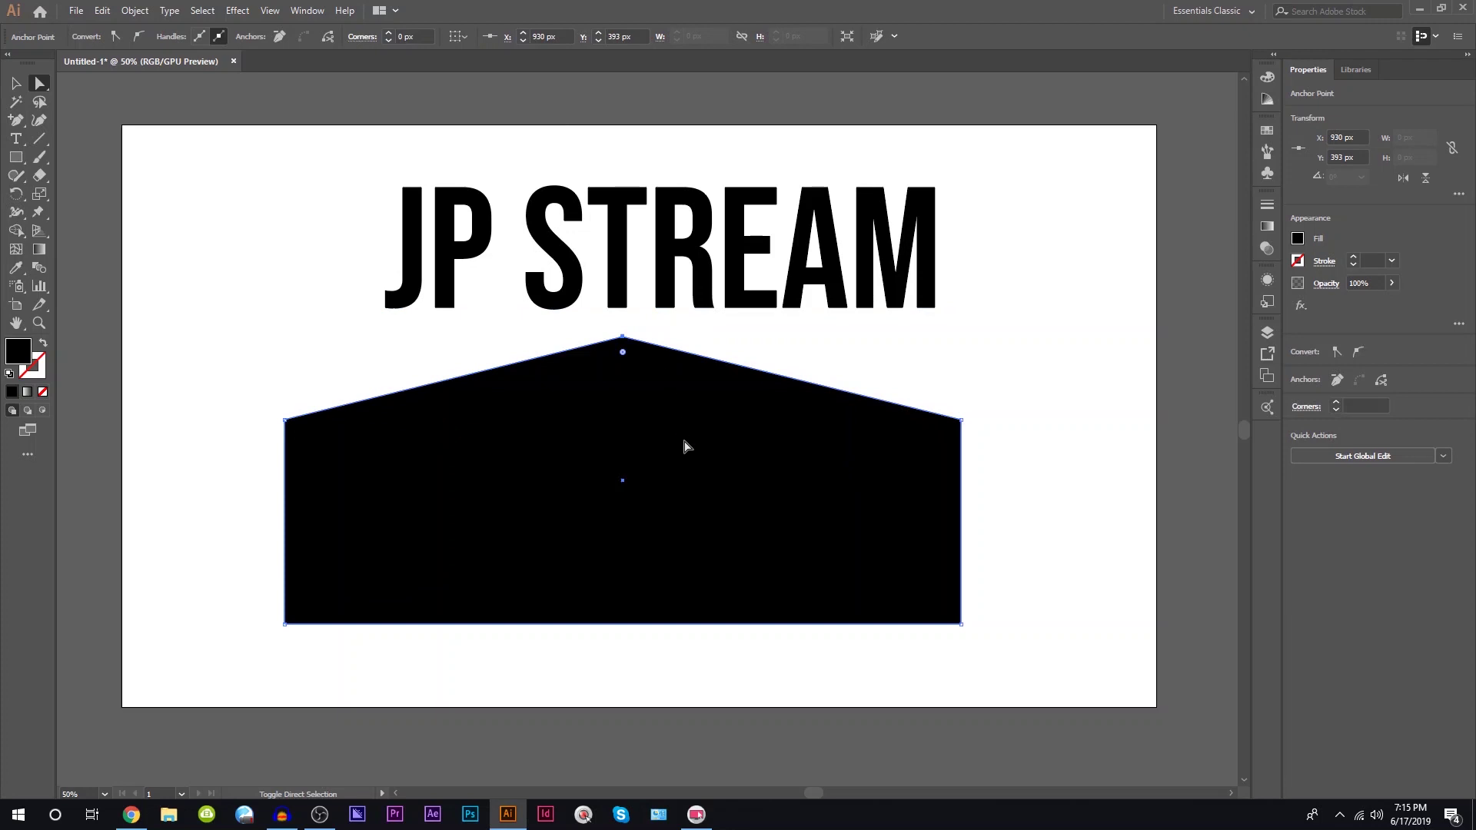
click(999, 407)
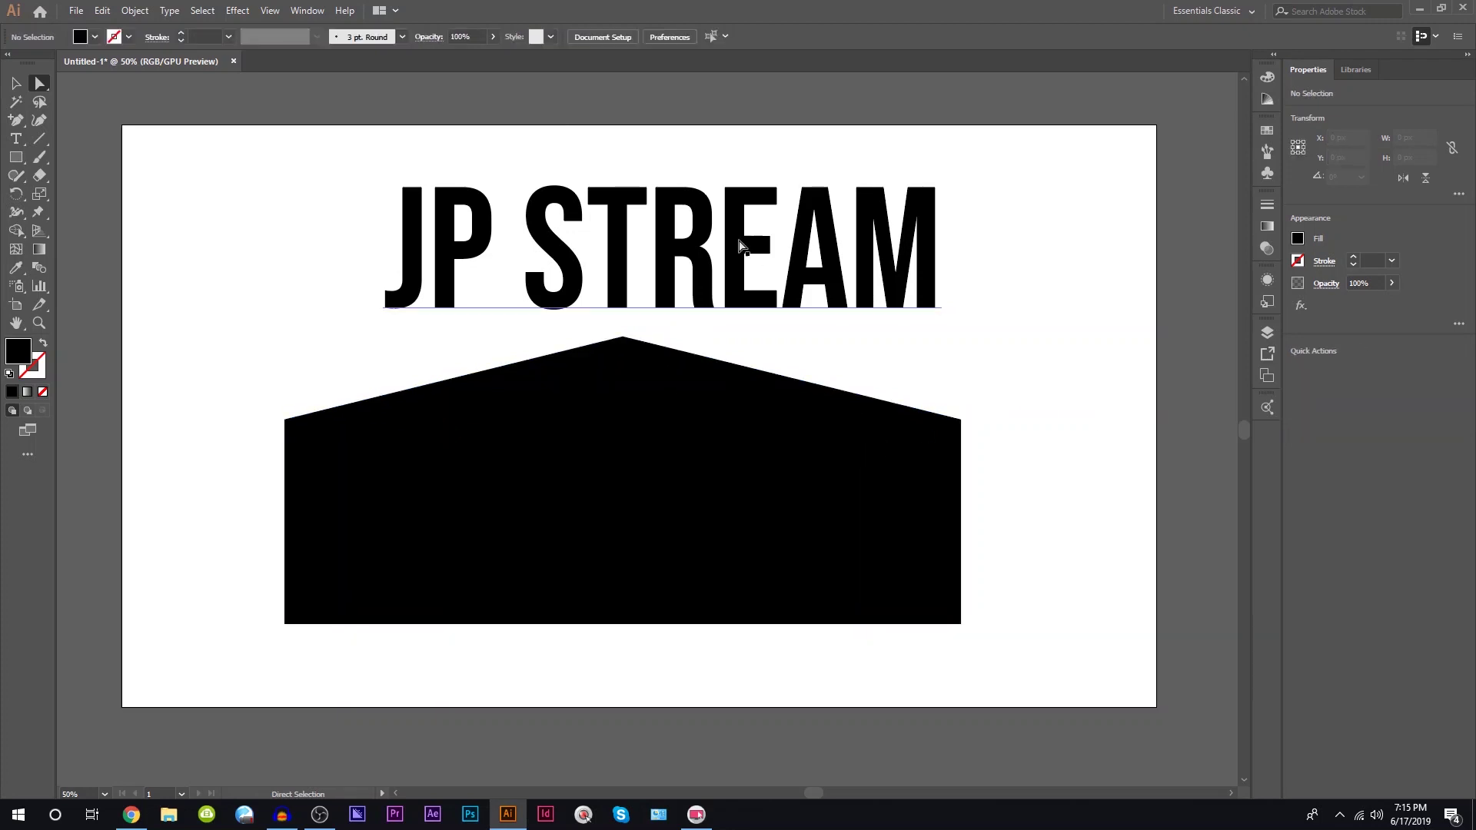
- Recolour JP STREAM dark purple (7f0060) and move it down onto the black shape
drag(751, 264, 612, 482)
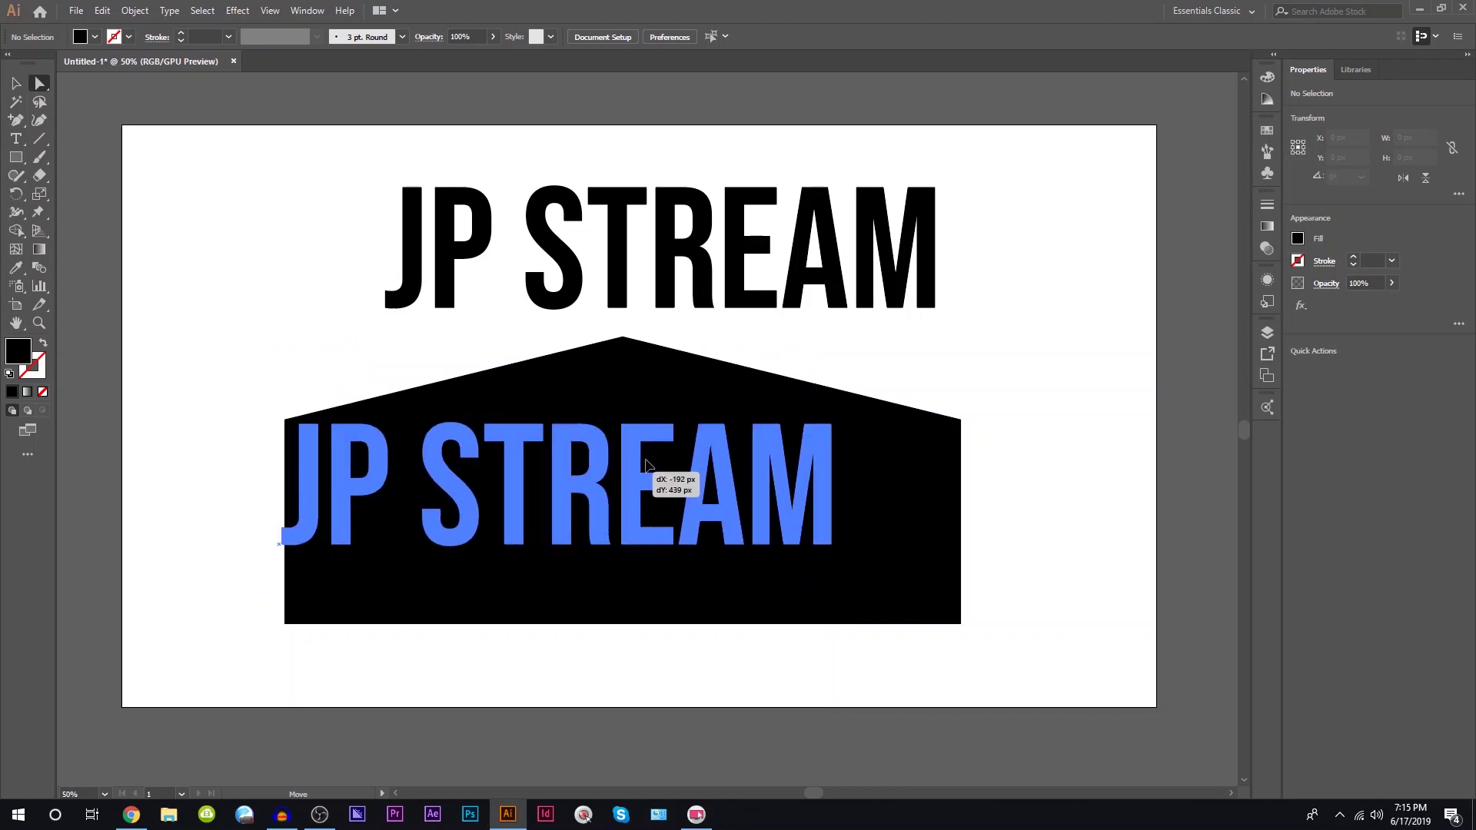
drag(611, 478, 725, 300)
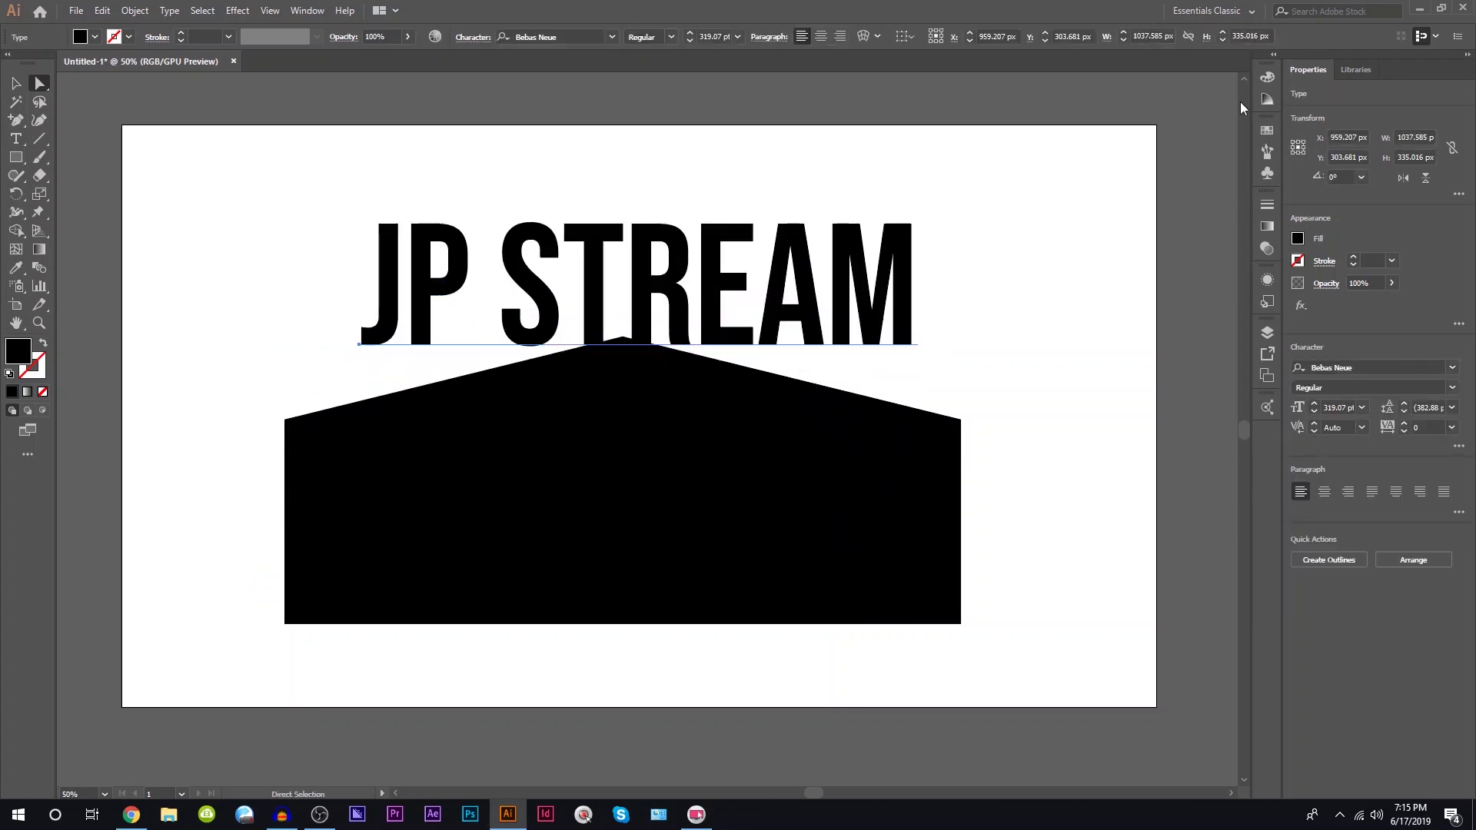
click(1267, 78)
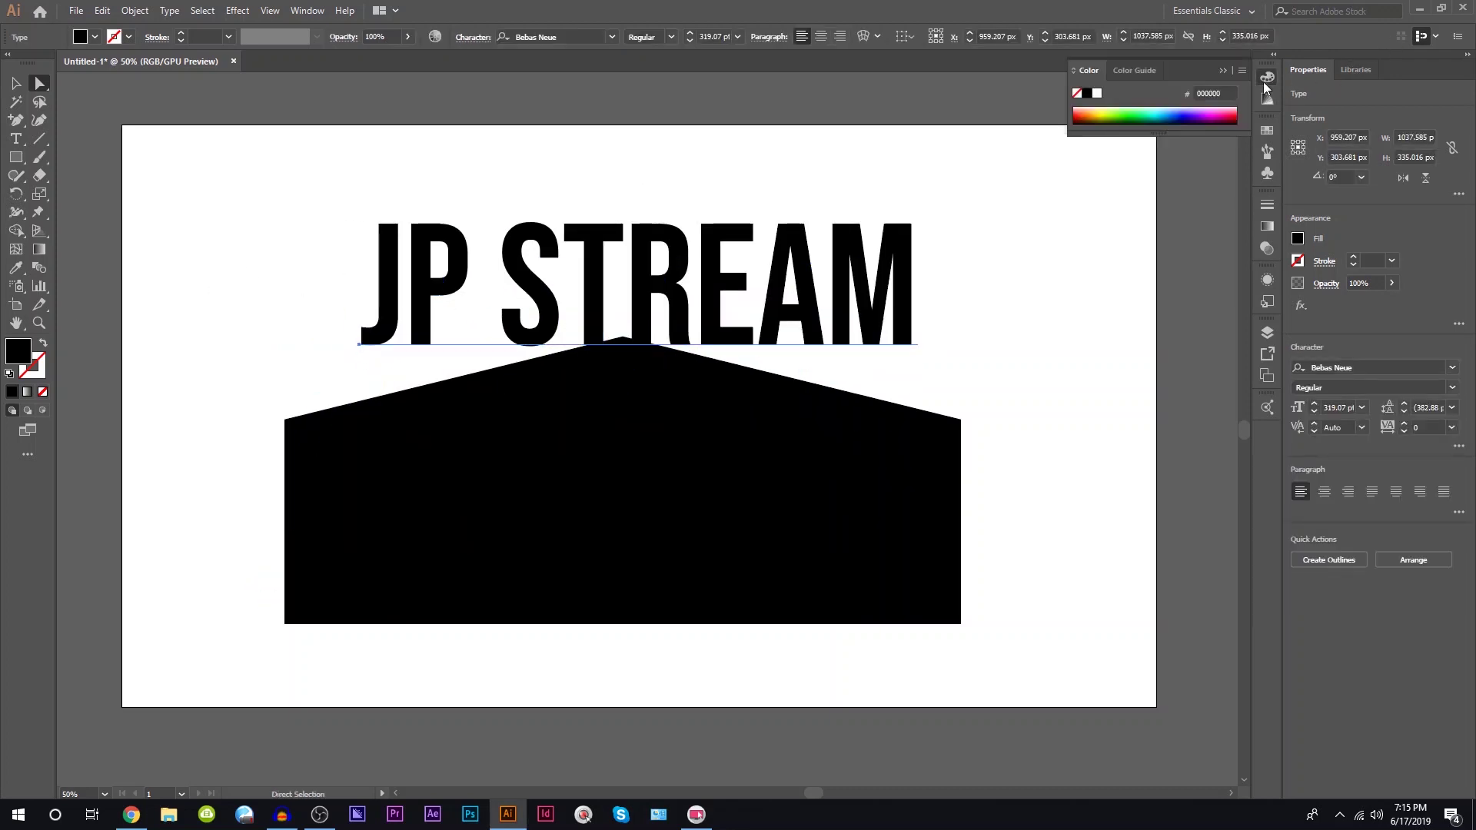
click(1217, 111)
drag(1219, 108, 1221, 113)
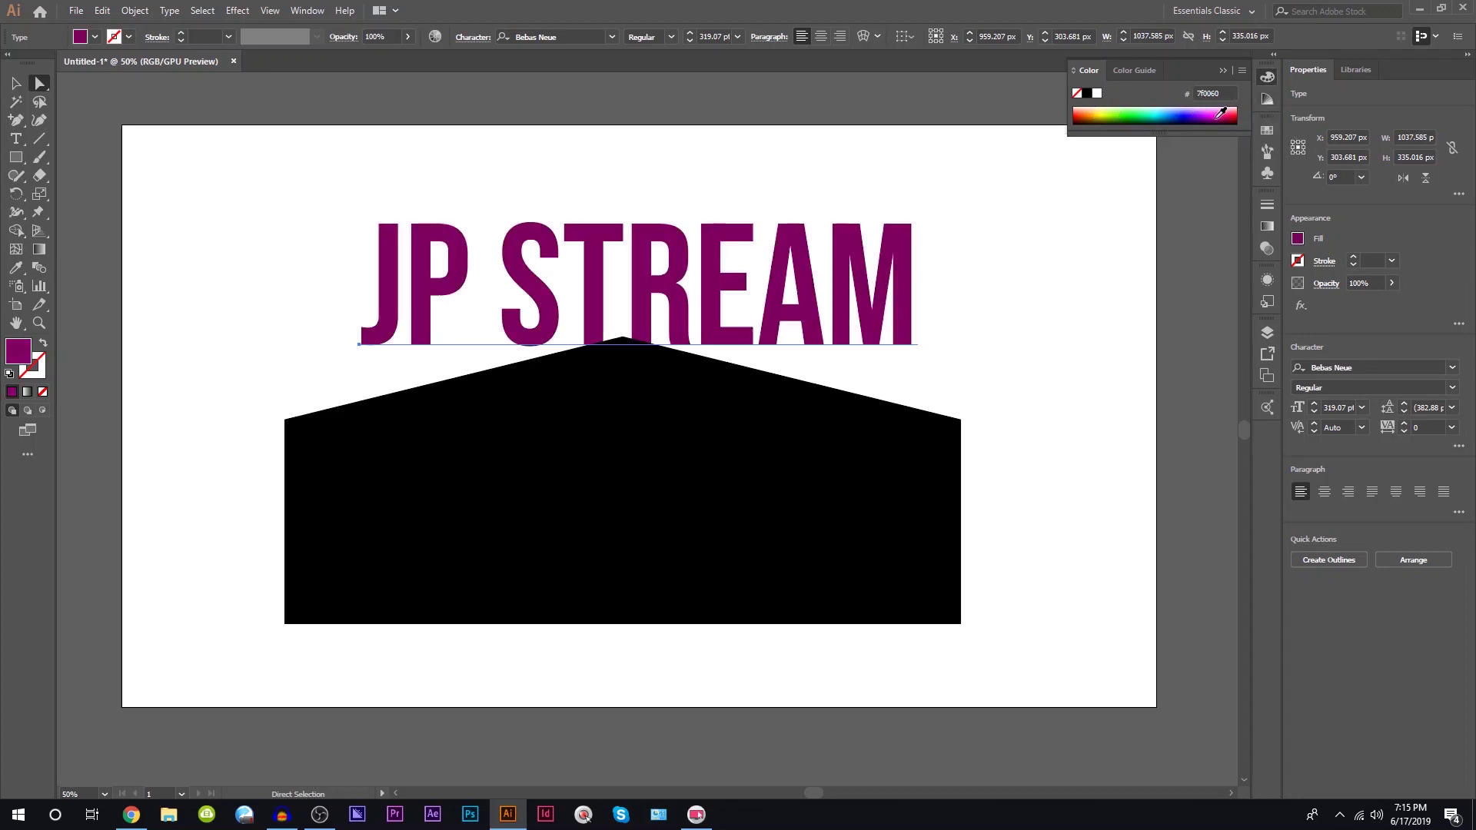
drag(601, 259, 537, 460)
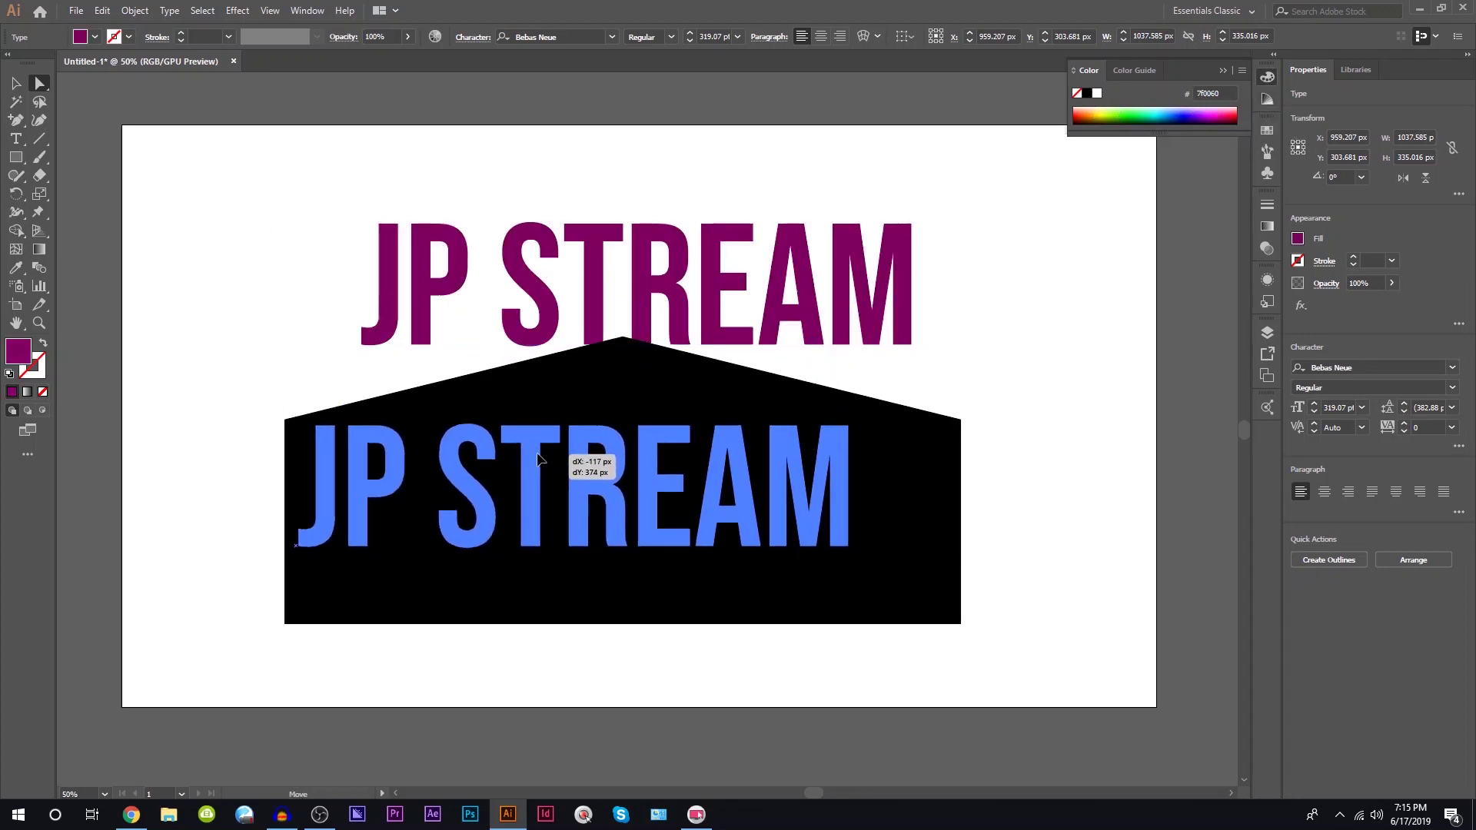
right_click(559, 466)
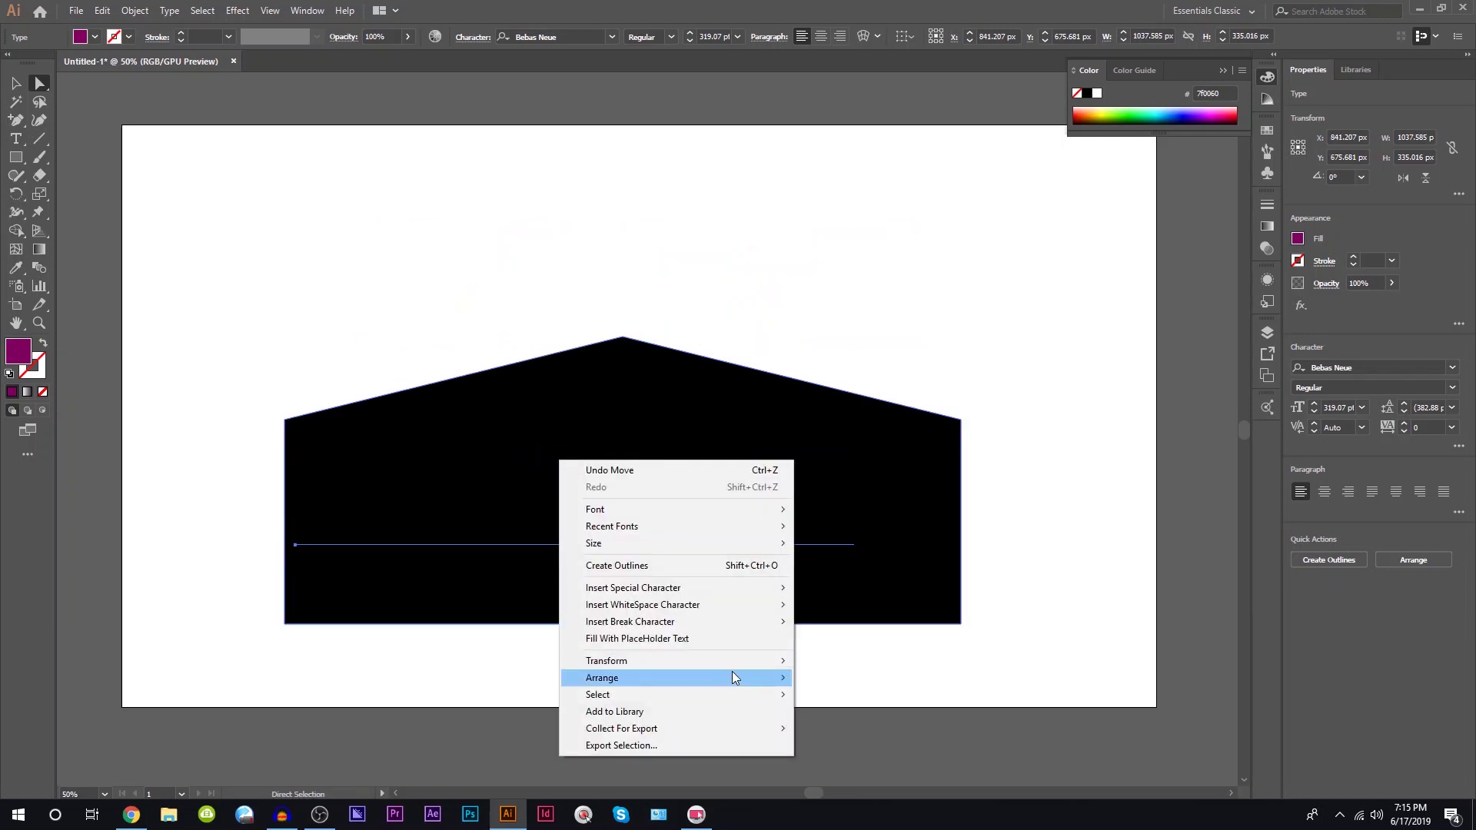
- Bring the purple text in front of the shape and enlarge it to span the width
mouse_move(646, 677)
click(843, 677)
drag(564, 530, 489, 457)
mouse_move(635, 464)
mouse_down()
mouse_move(617, 395)
mouse_move(753, 572)
mouse_up()
key(v)
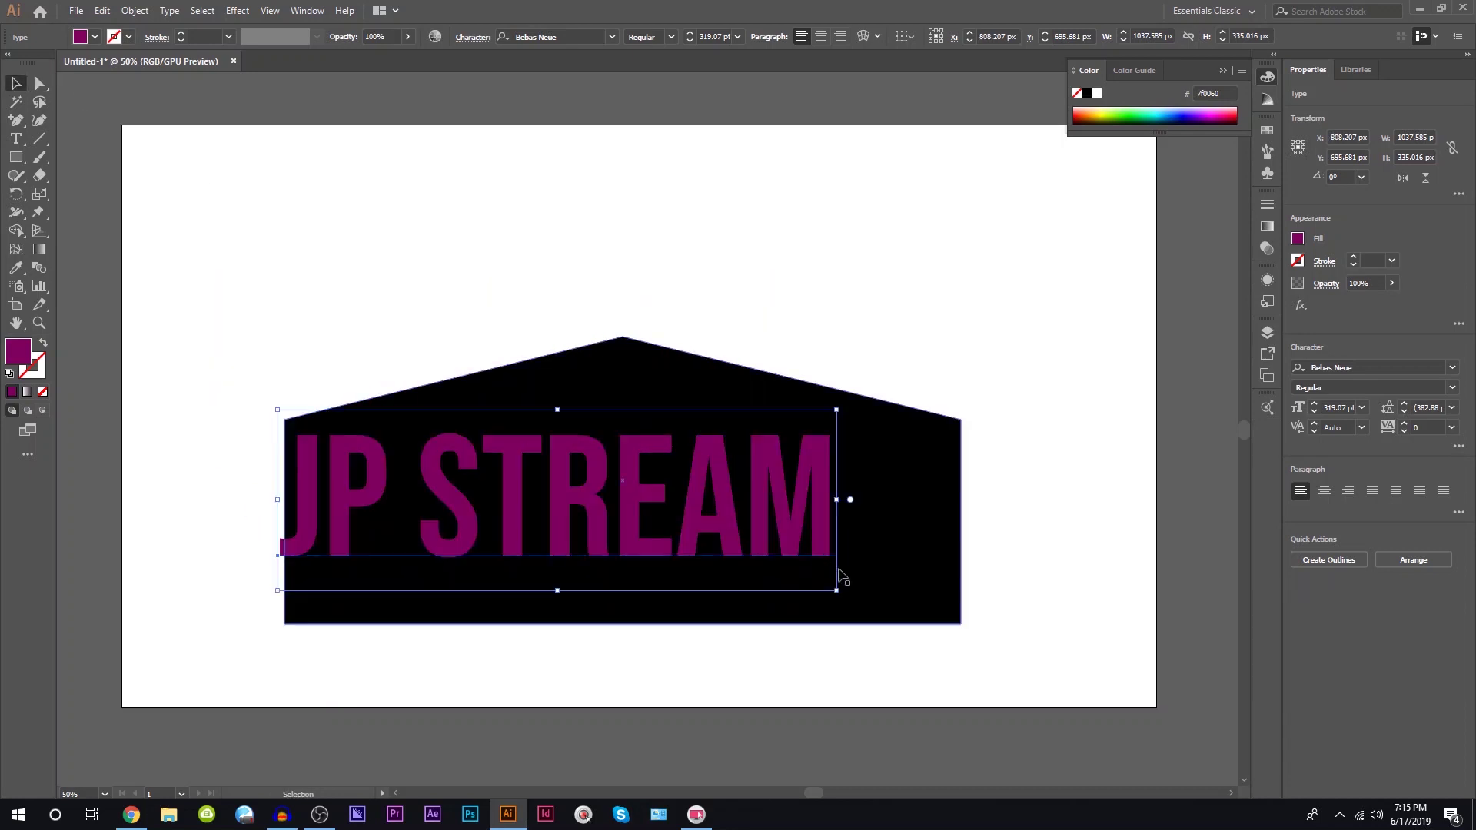
drag(843, 587, 964, 680)
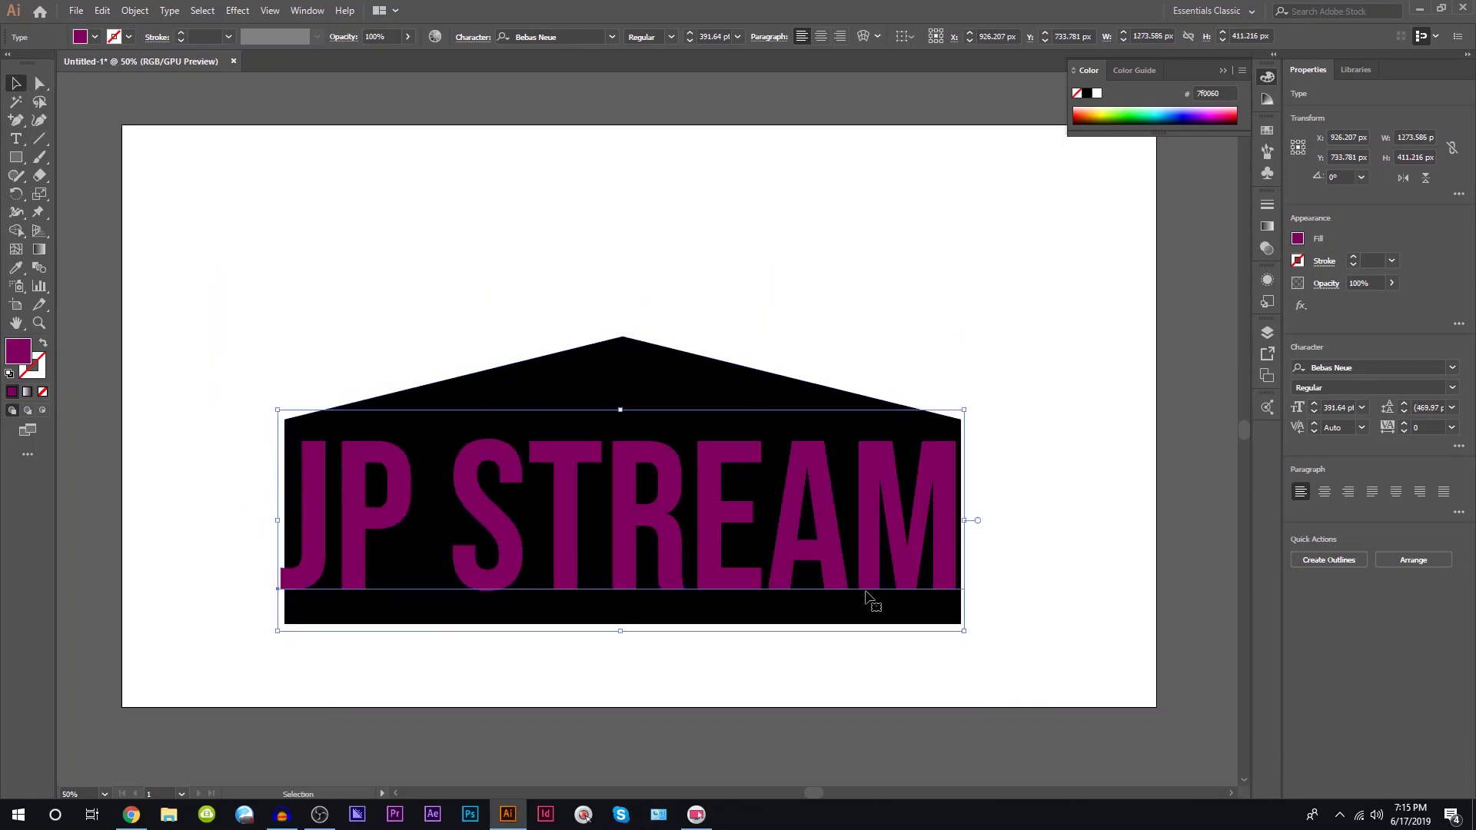
- Centre the text horizontally and vertically on the shape, then nudge it down
key(ctrl+a)
click(1349, 370)
click(1422, 371)
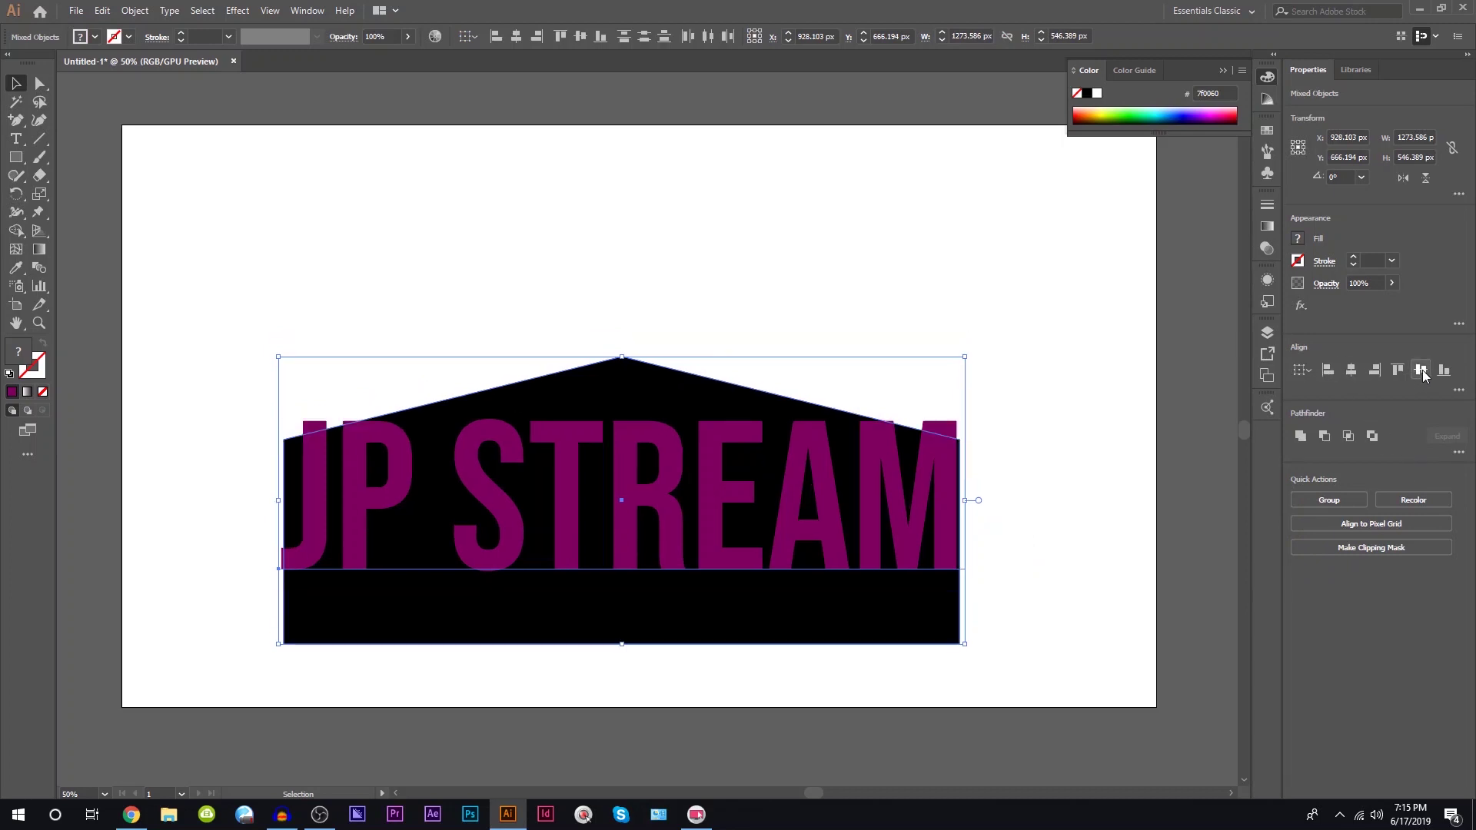
click(1072, 570)
click(688, 507)
key(shift+Down)
key(shift+Down)
key(shift+Down)
key(shift+Down)
key(shift+Down)
key(shift+Down)
key(shift+Down)
key(shift+Down)
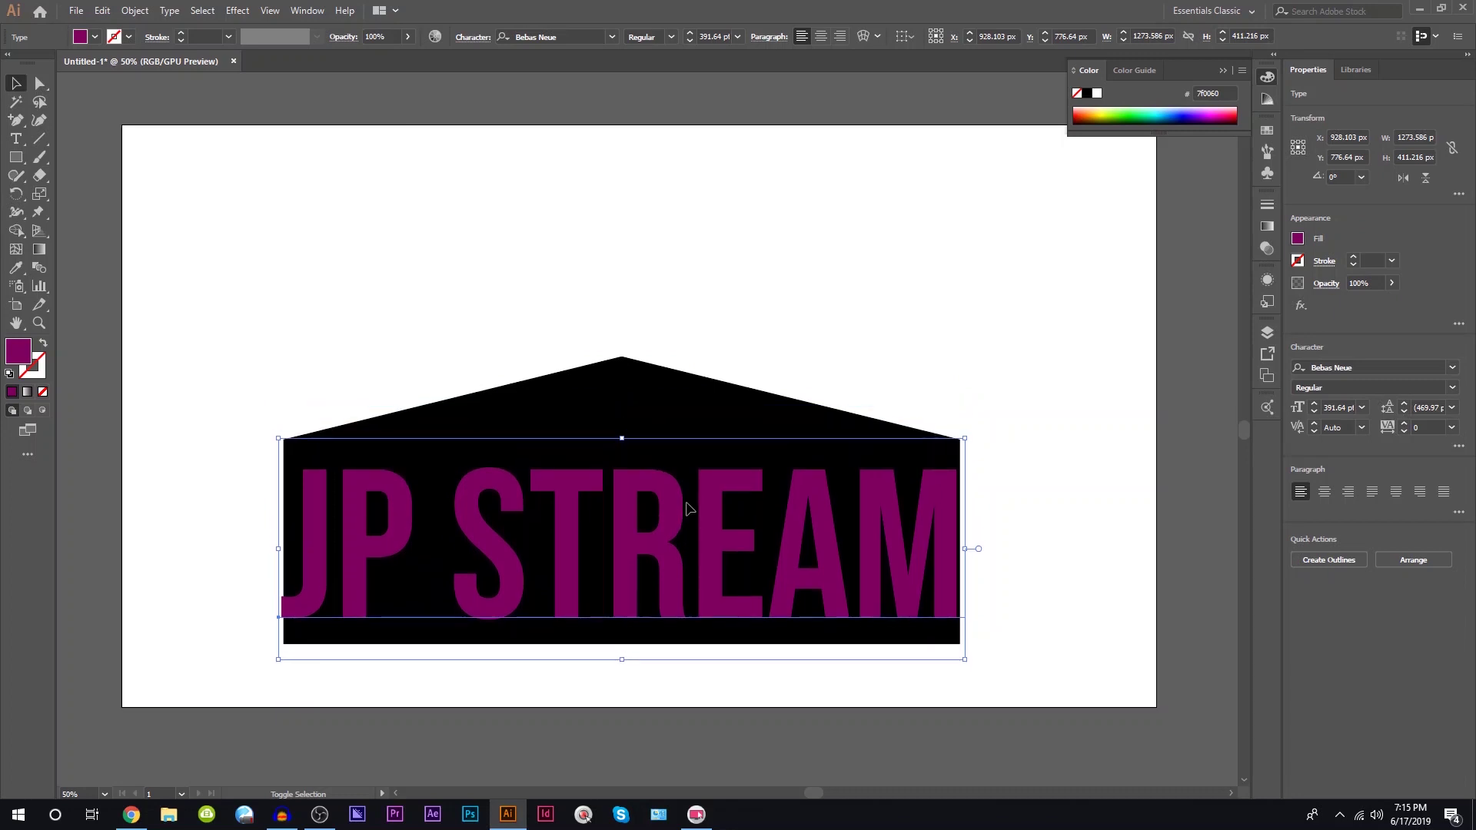
key(shift+Down)
key(shift+Down)
key(shift+Down)
- Shrink the purple text slightly and check the black pointed-roof shape
drag(275, 452, 280, 454)
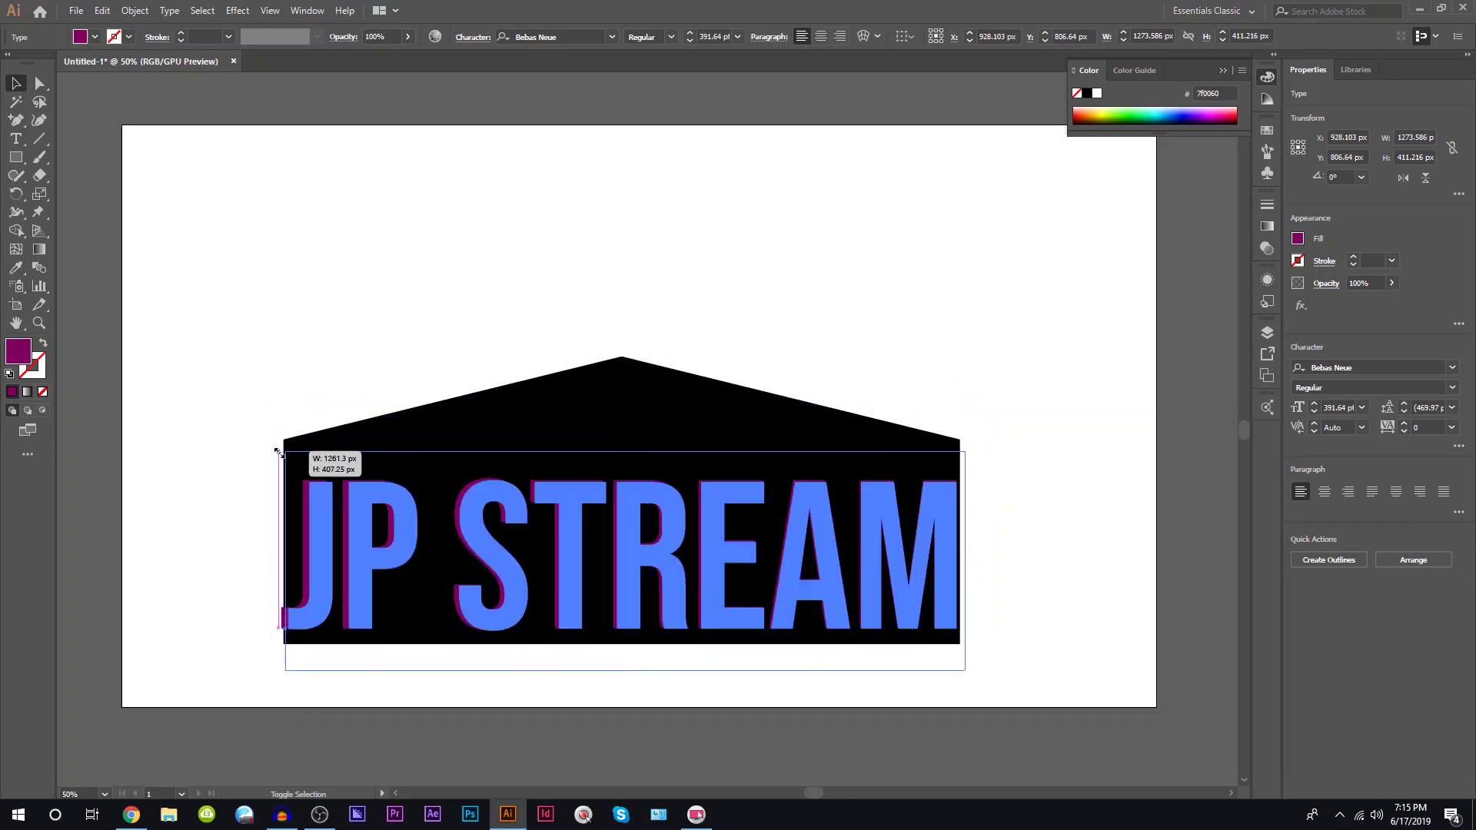
click(1059, 543)
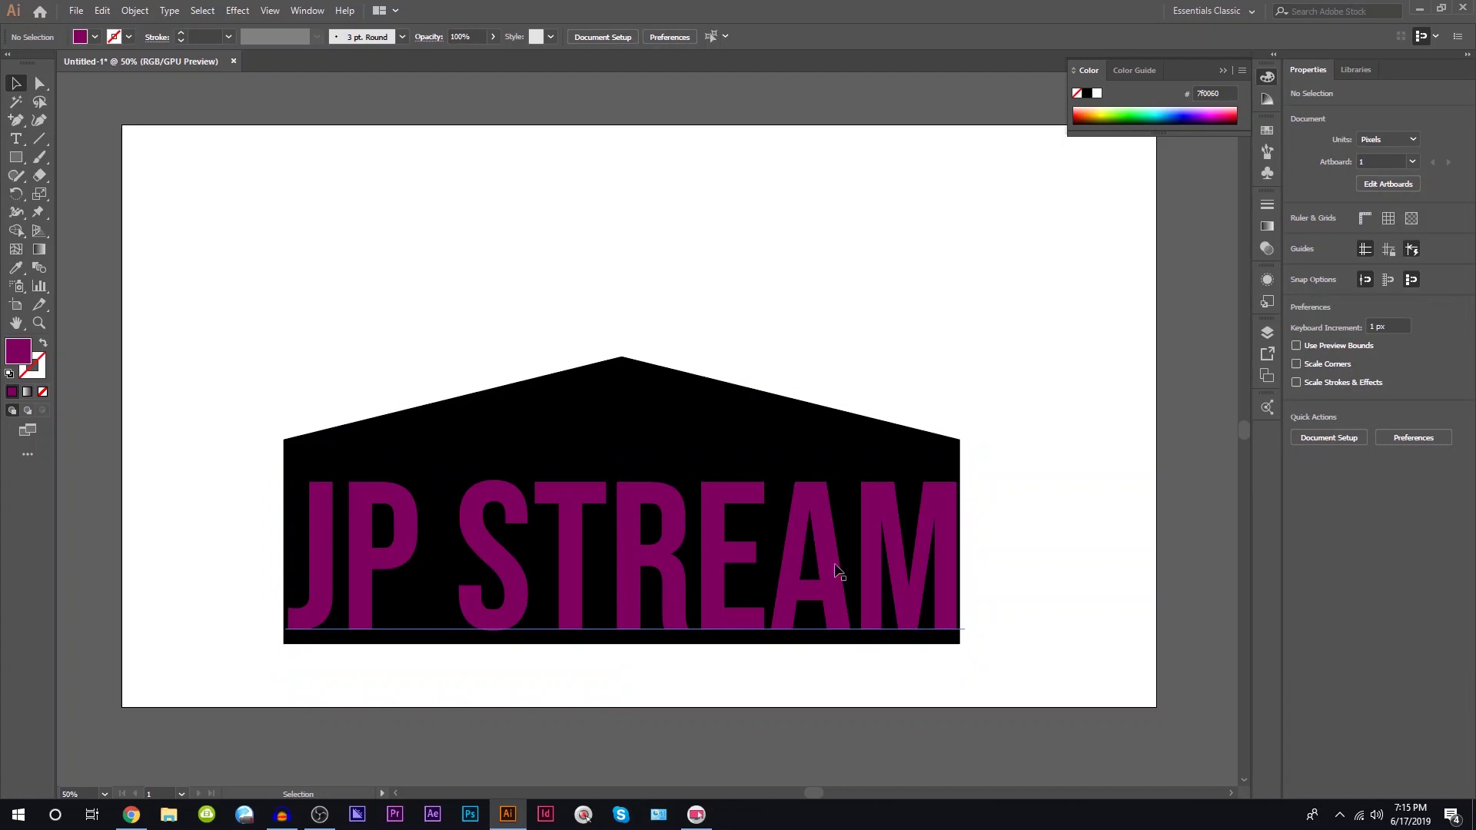
click(551, 375)
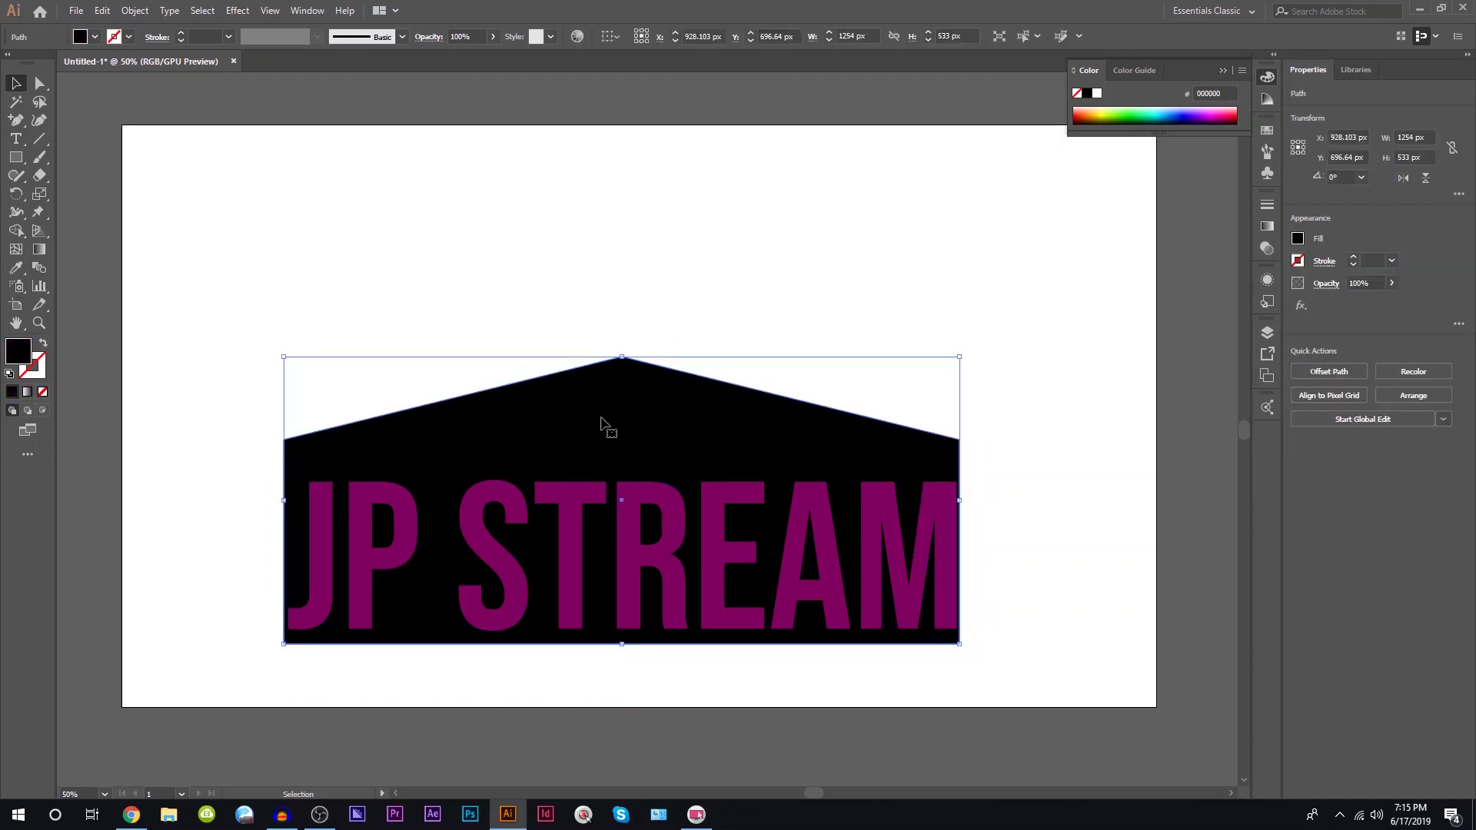
click(668, 343)
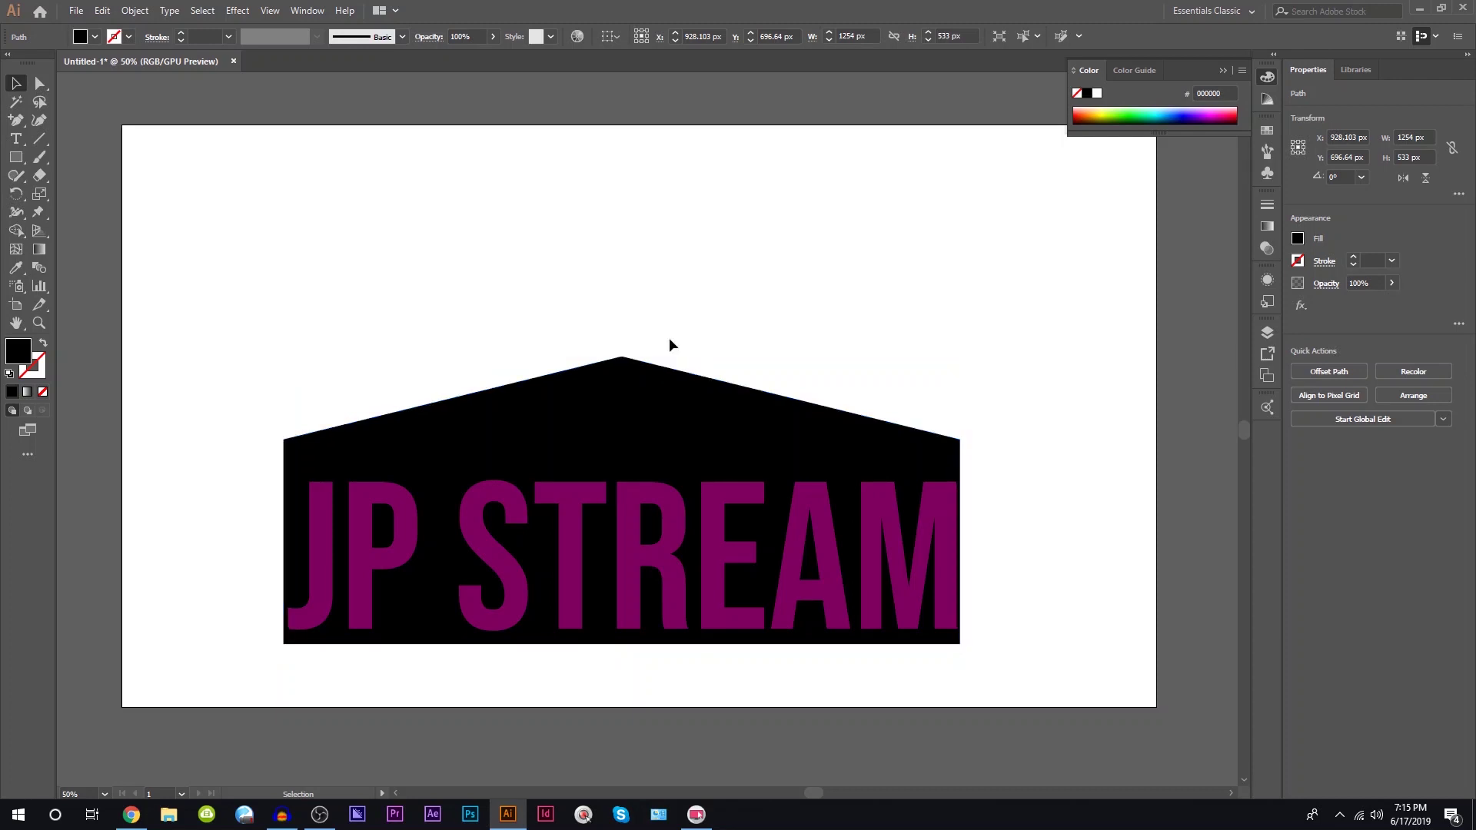
- Bring the roof shape to front and envelope-distort the text with Make with Top Object
click(596, 403)
right_click(596, 400)
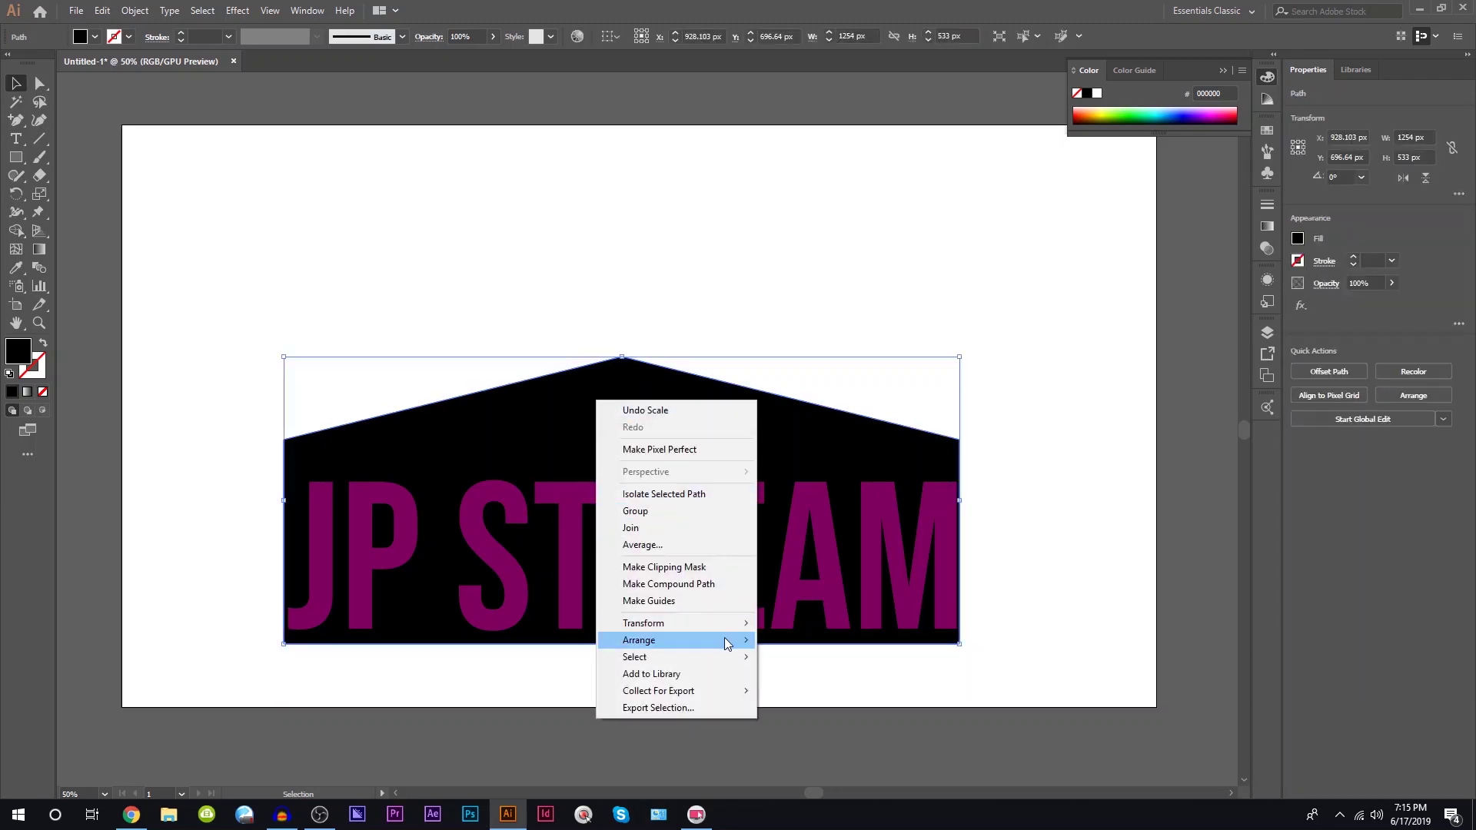
mouse_move(639, 639)
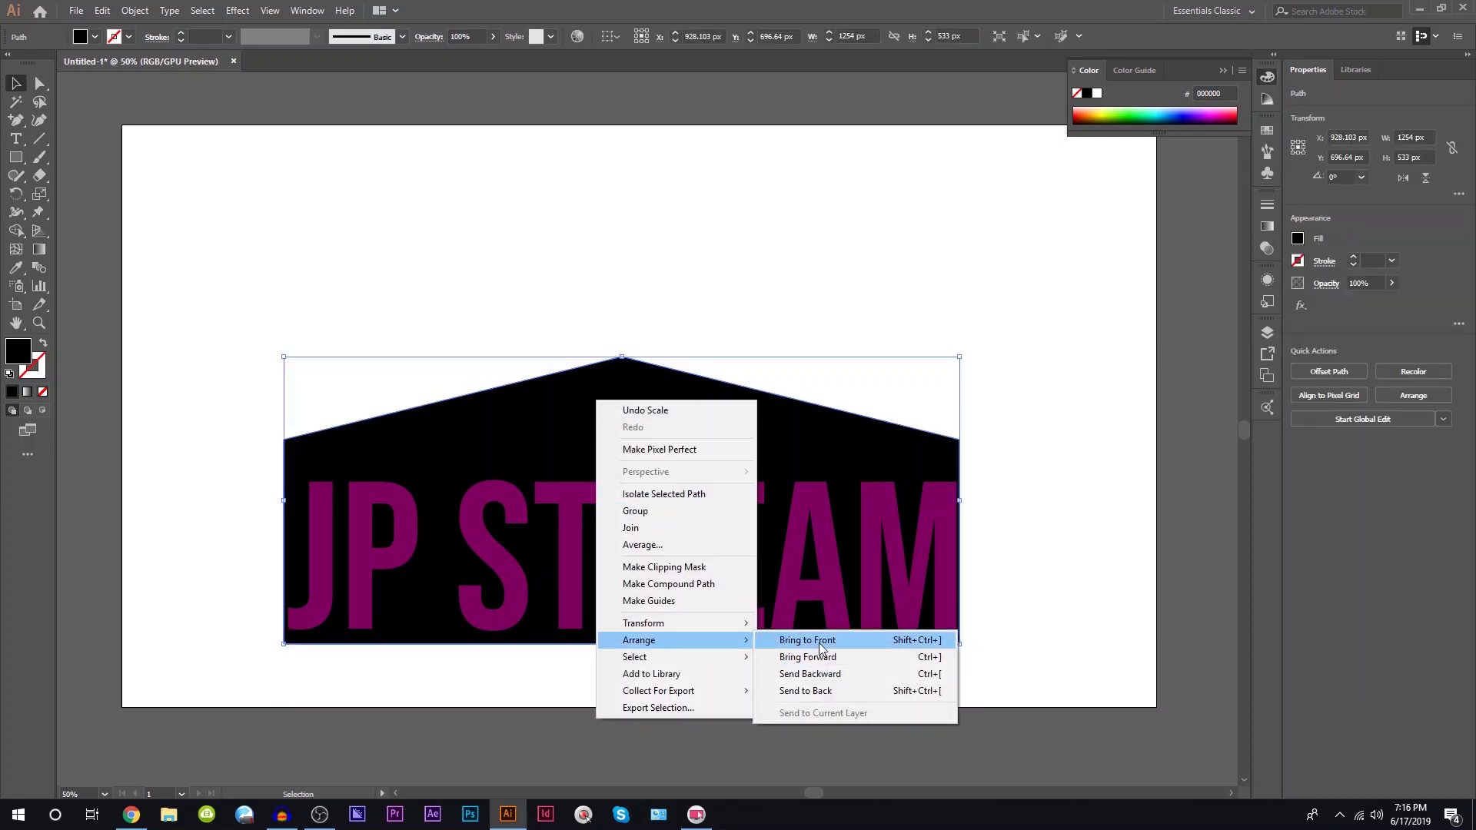
click(819, 644)
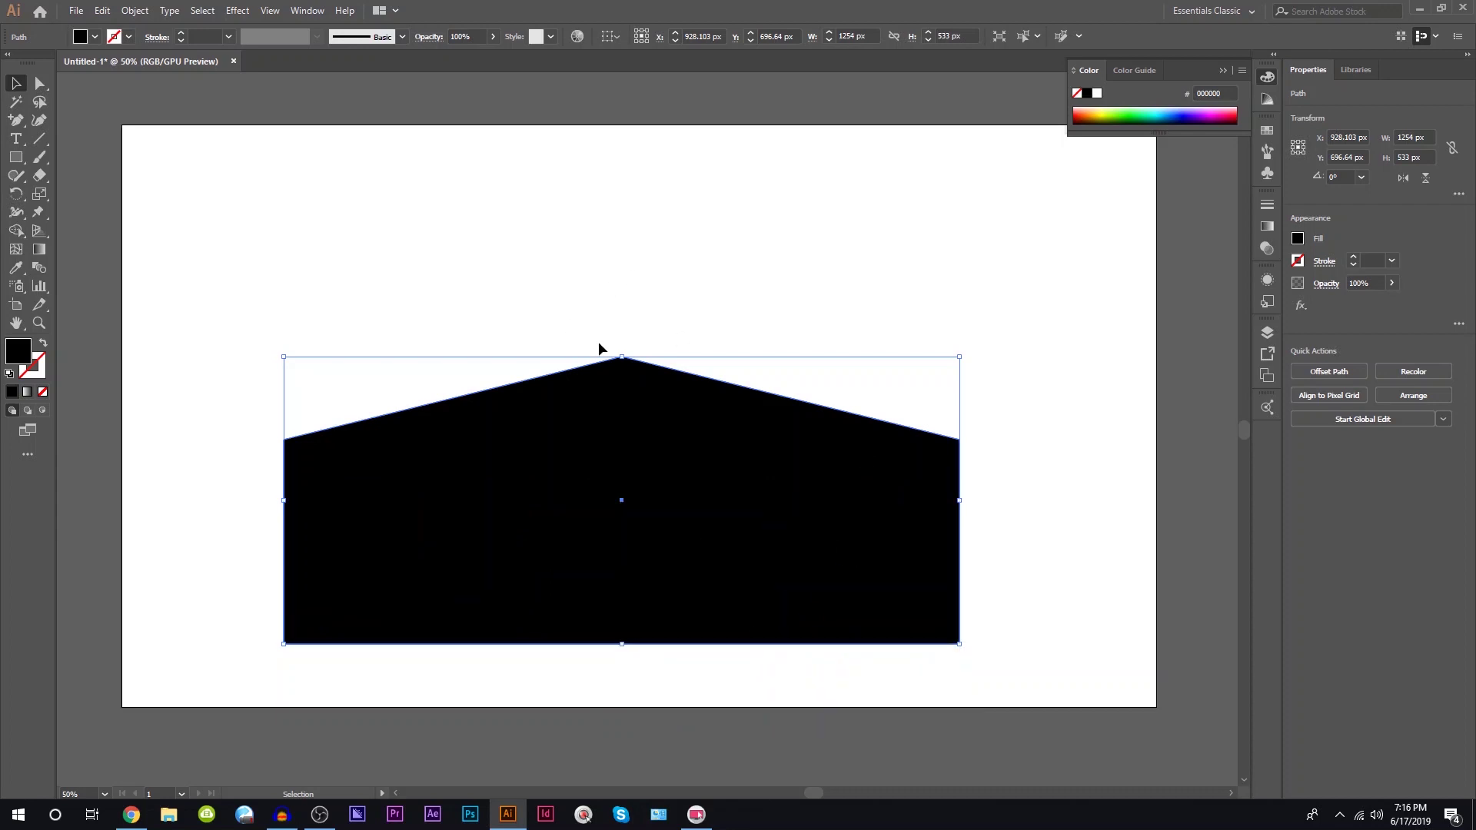
click(622, 237)
drag(225, 271, 1010, 673)
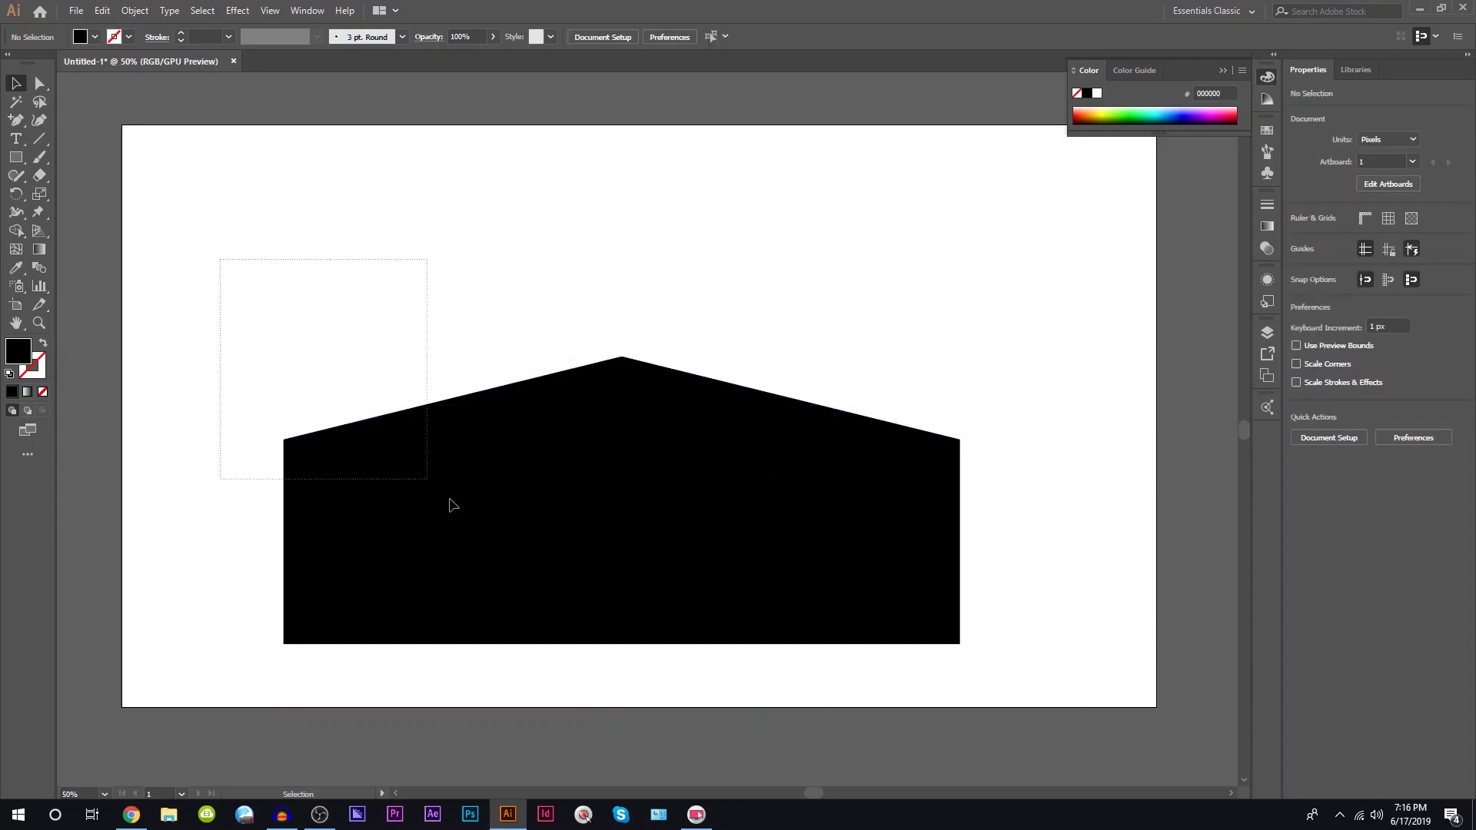
click(134, 10)
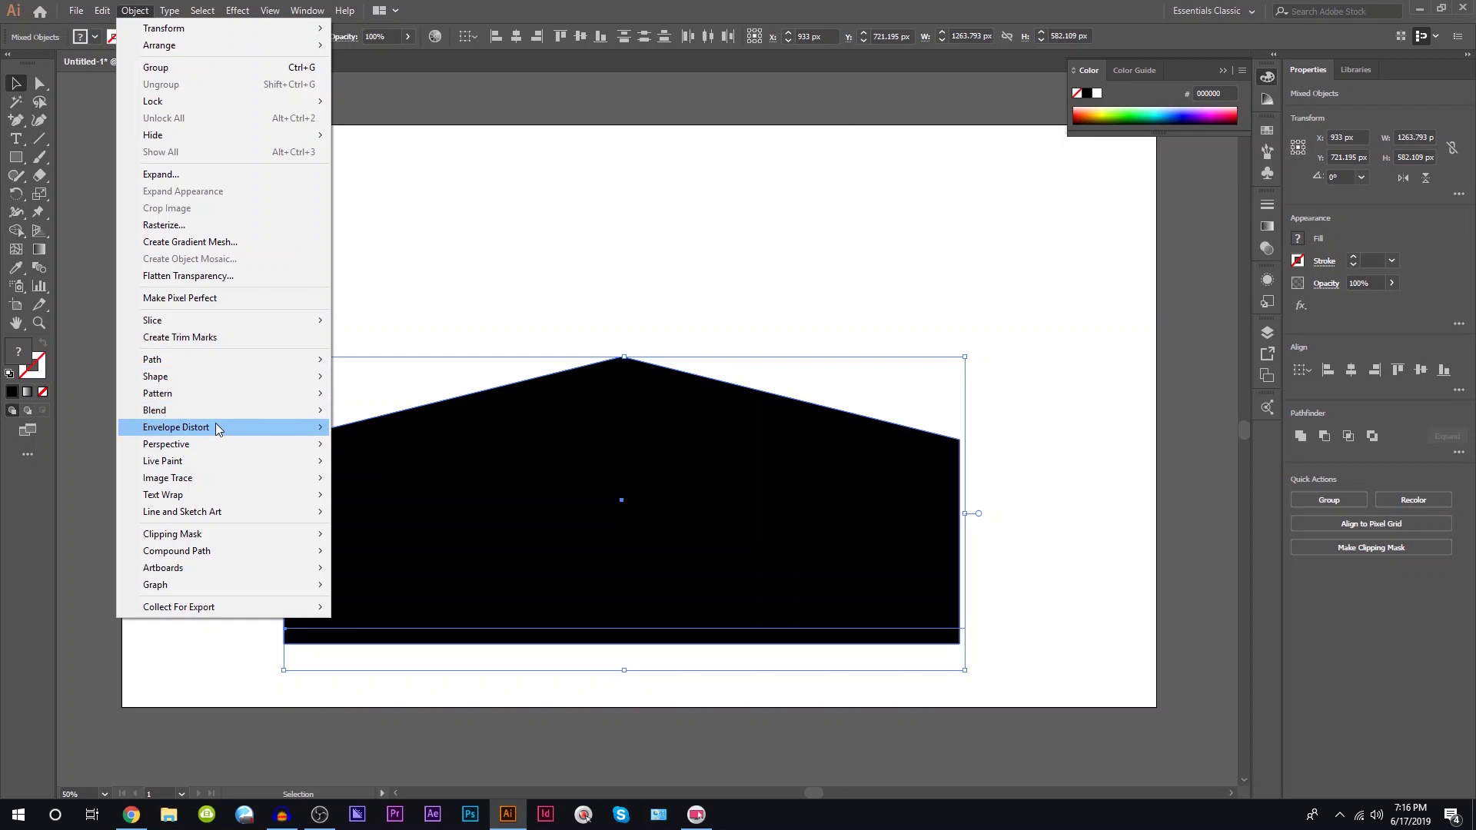
mouse_move(177, 427)
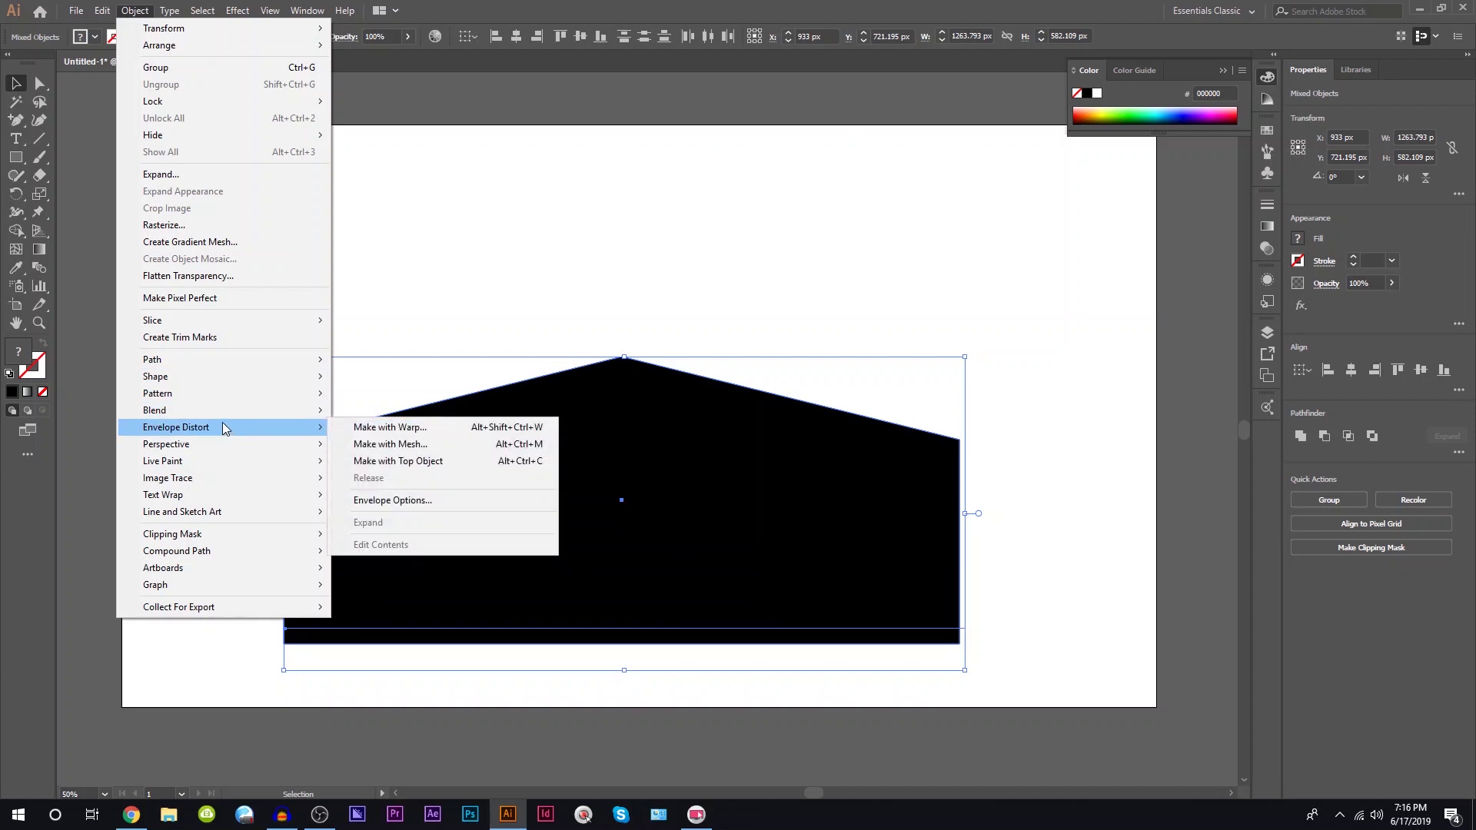
click(412, 461)
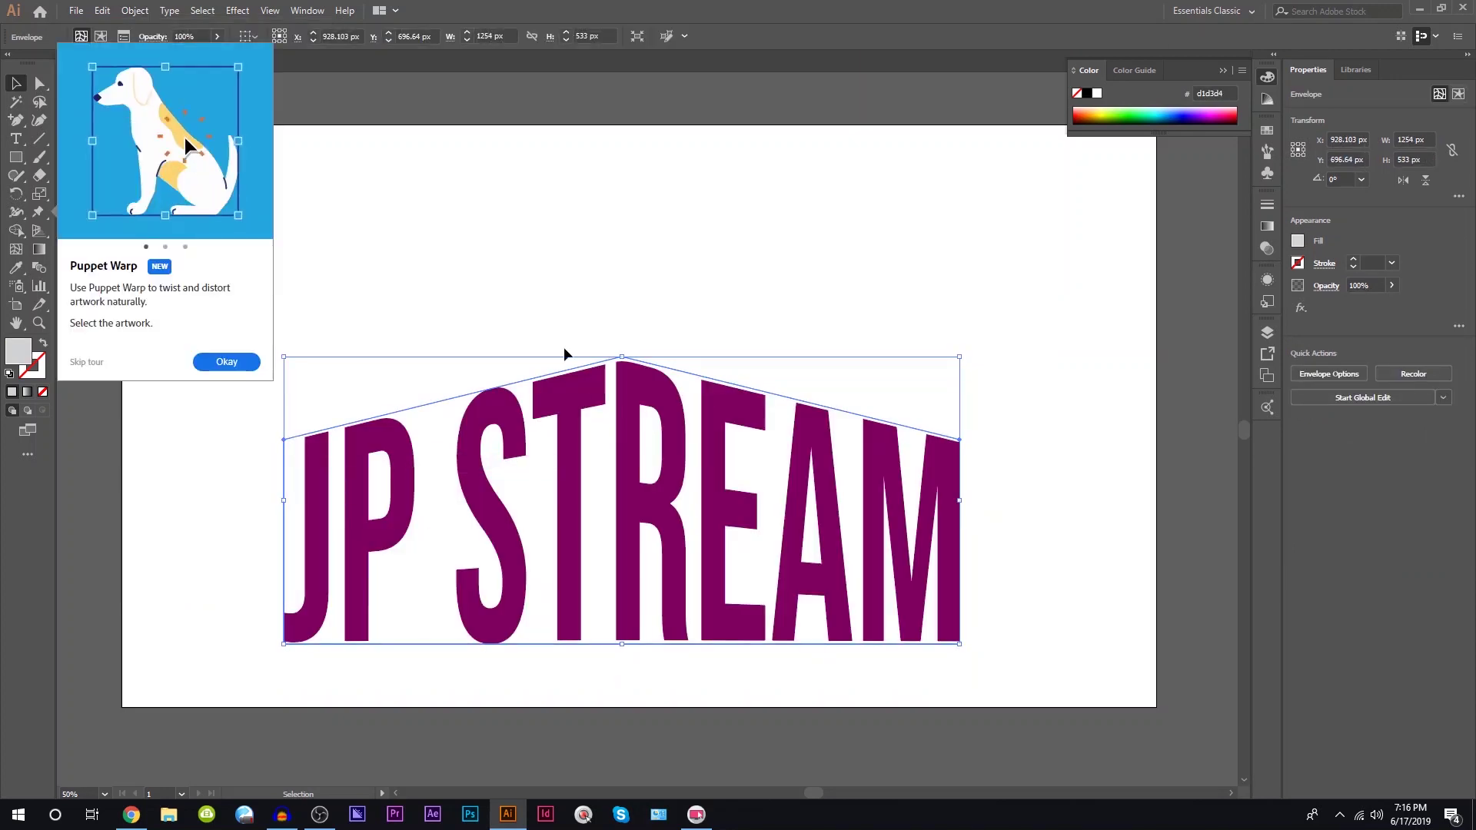
- Shrink the warped purple text and zoom out to see the whole artboard
click(86, 362)
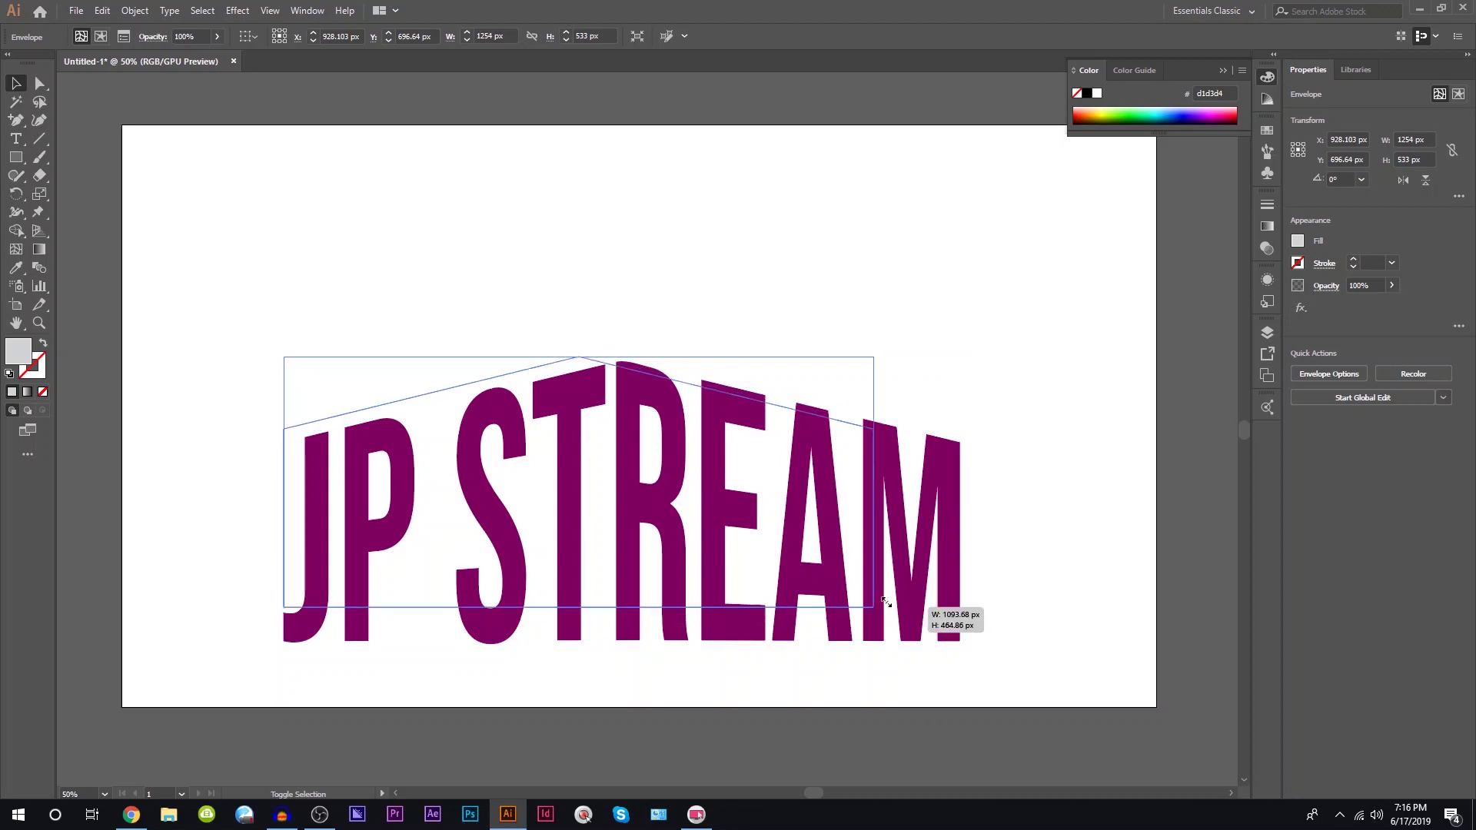
drag(958, 643, 528, 445)
click(527, 445)
key(ctrl+minus)
click(13, 121)
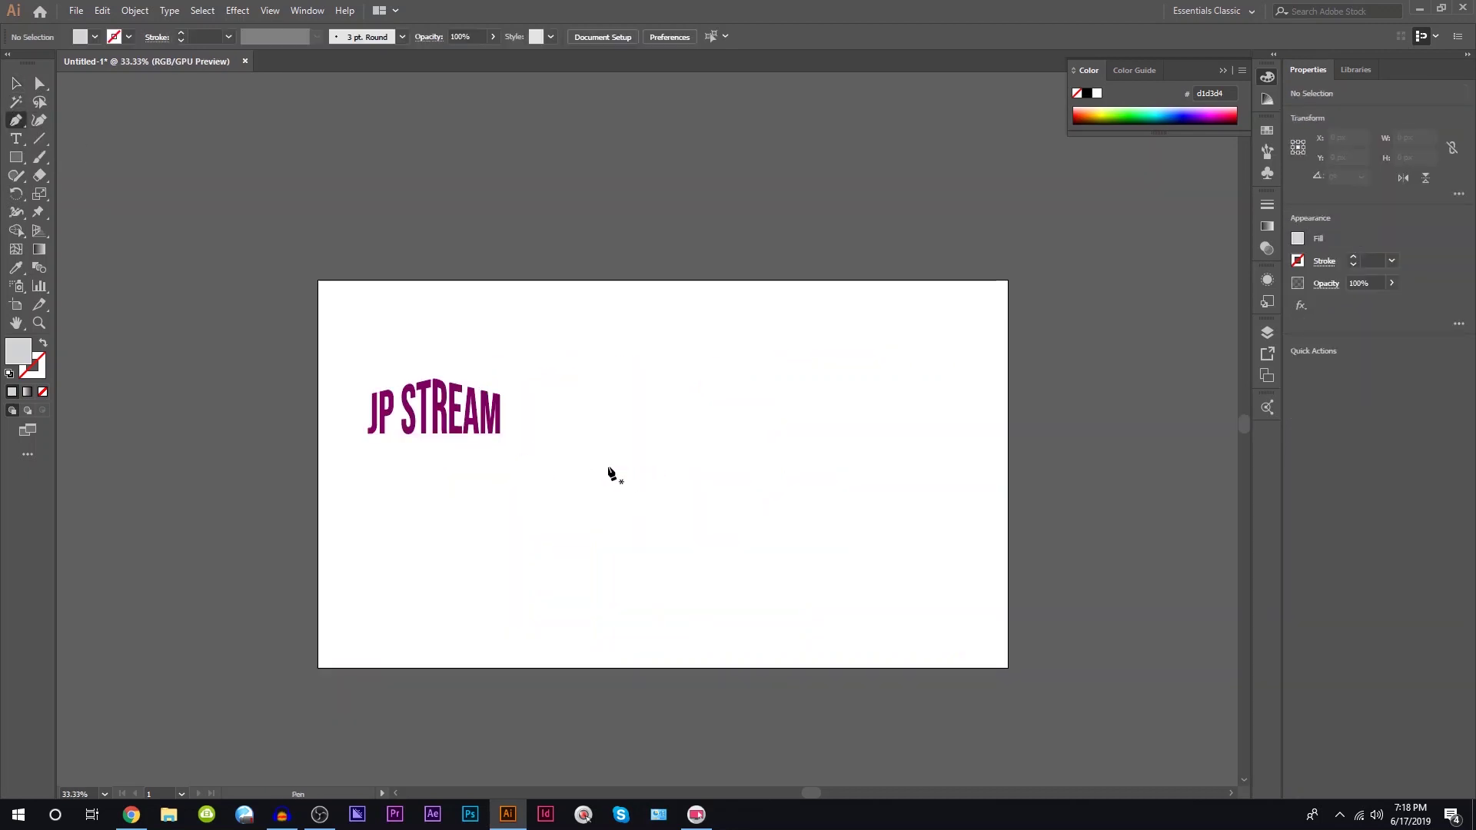
- Draw a closed dome shape with the Pen tool right of the purple text
click(608, 467)
drag(688, 387, 753, 384)
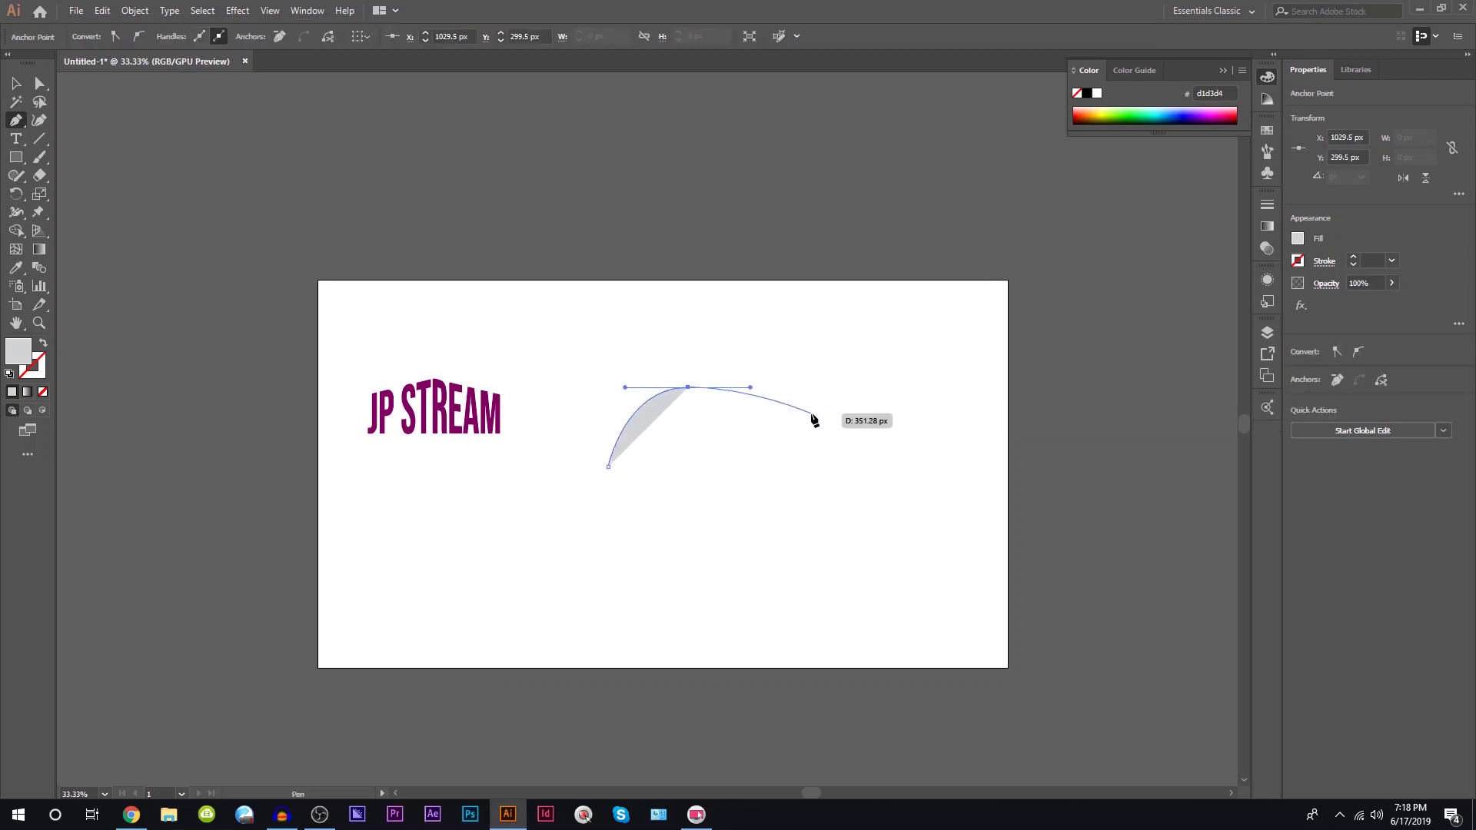
click(822, 409)
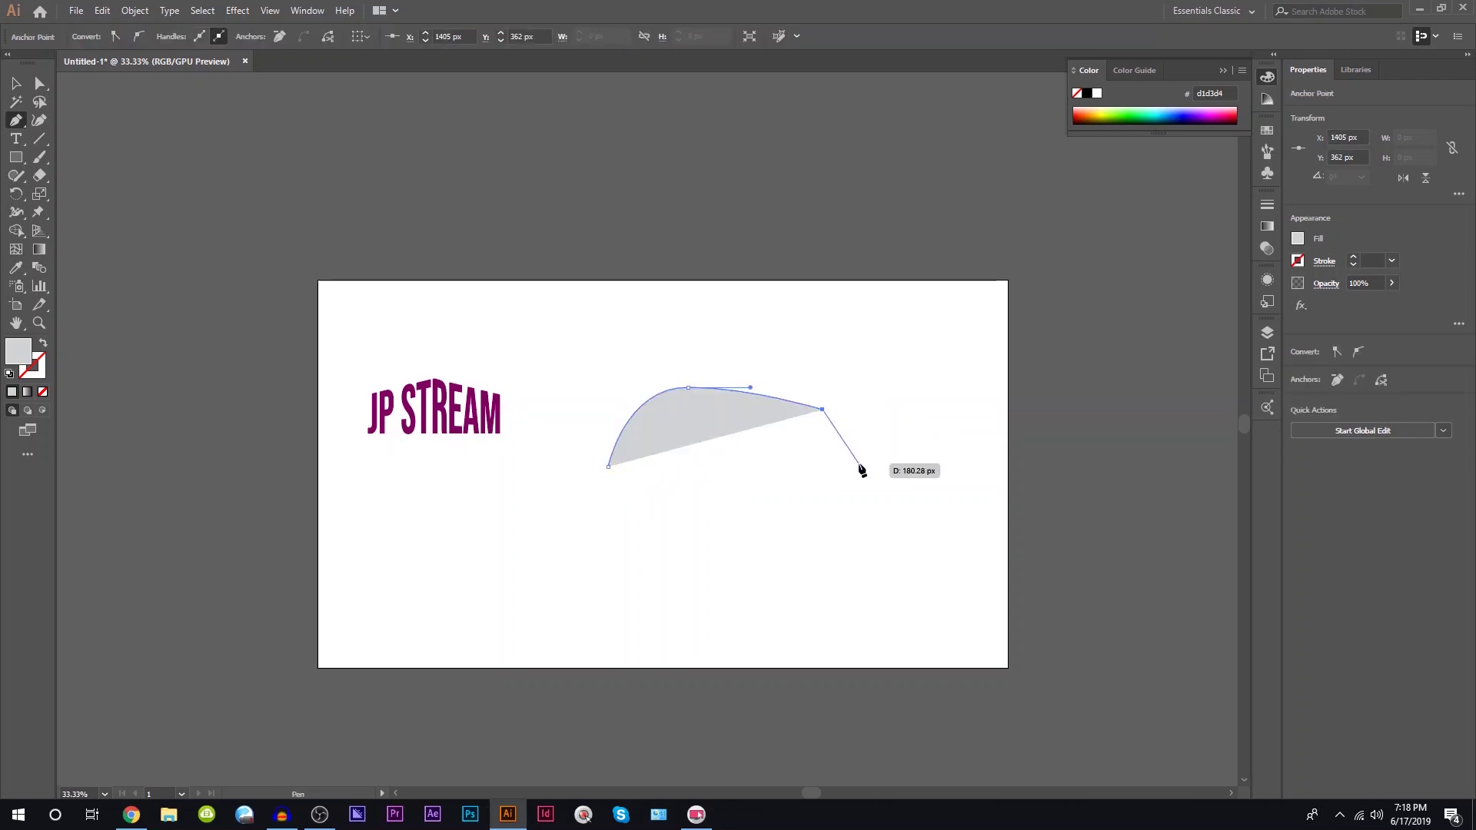
click(850, 465)
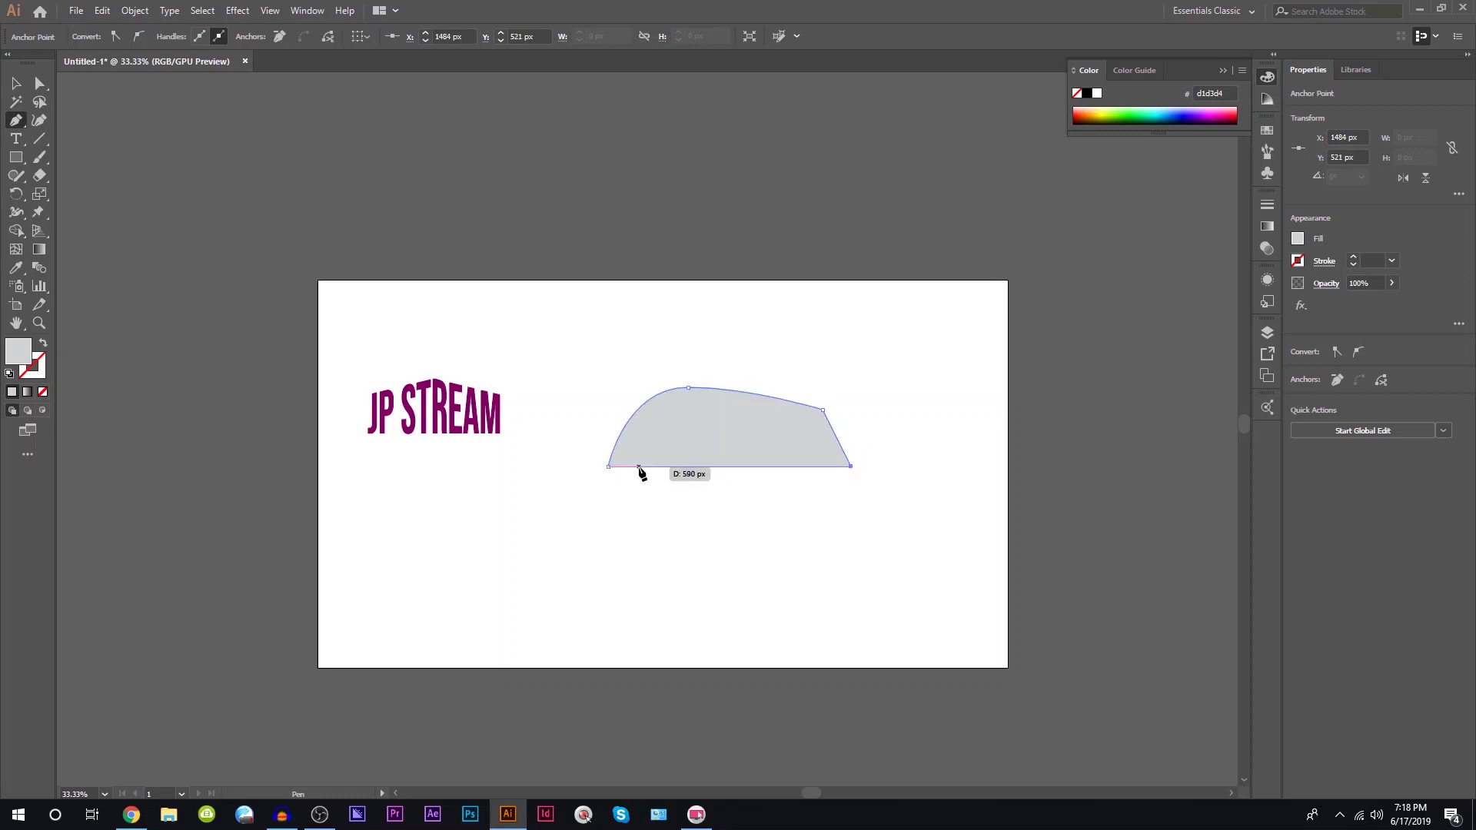
click(607, 467)
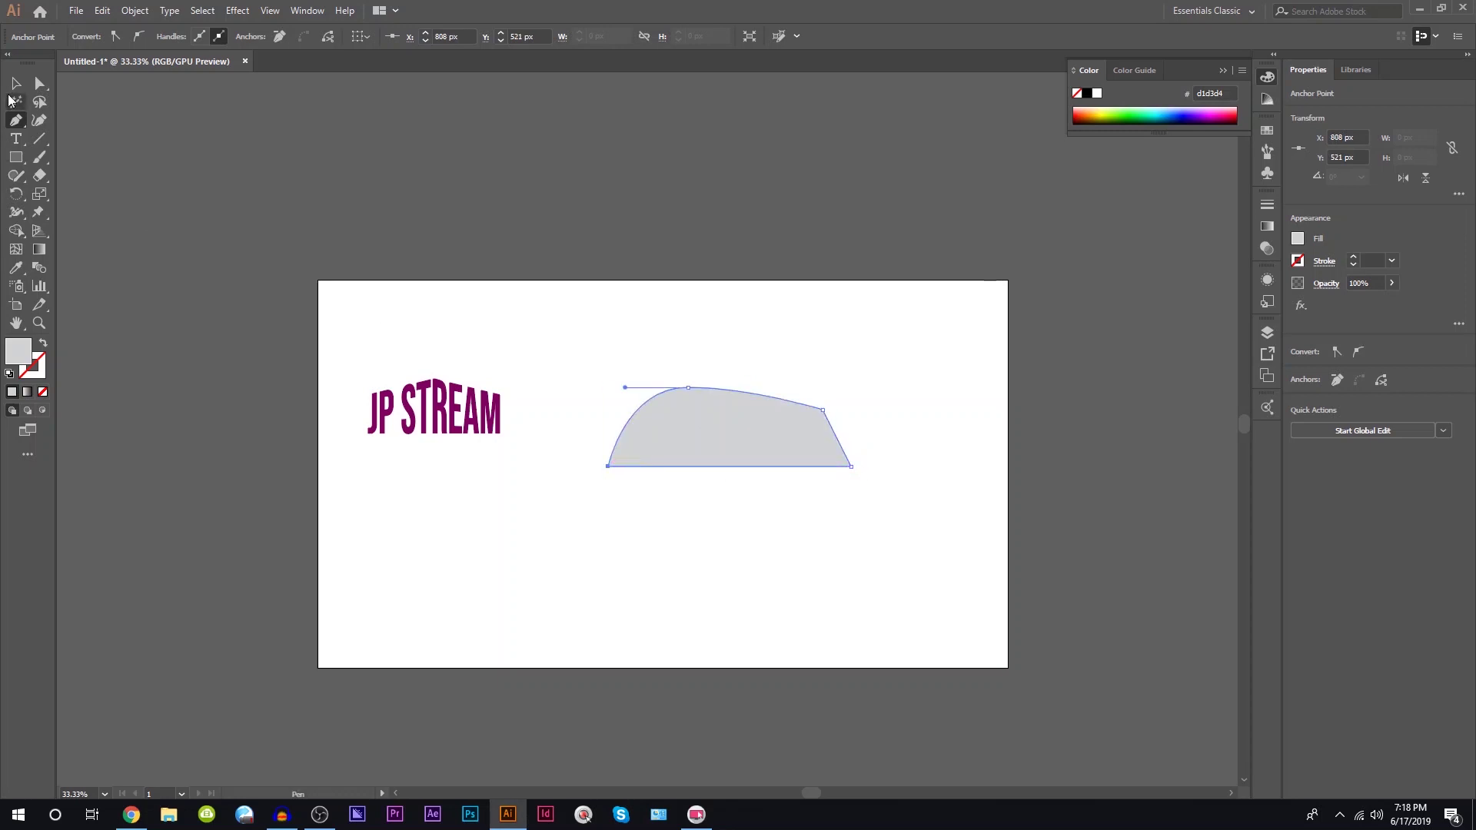
click(15, 86)
- Add a black JP STREAM text and enlarge it over the dome
click(15, 138)
text(JP STREAM)
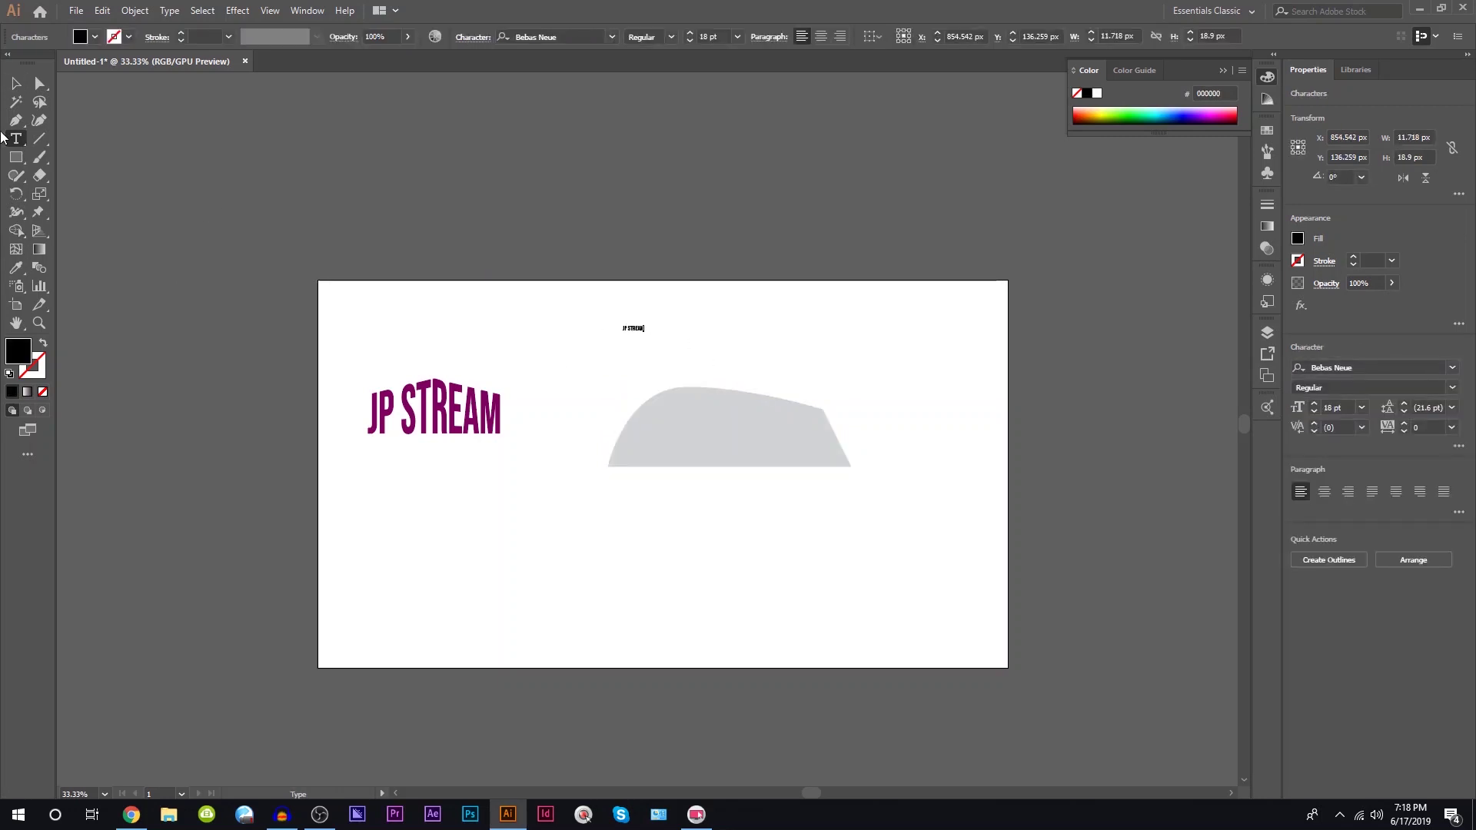
key(Escape)
mouse_move(648, 336)
mouse_down()
mouse_move(786, 398)
mouse_move(745, 420)
mouse_move(756, 448)
mouse_move(851, 518)
mouse_move(664, 348)
mouse_up()
click(919, 556)
- Bring the dome to front and warp the black text into it via Make with Top Object
click(714, 401)
right_click(722, 402)
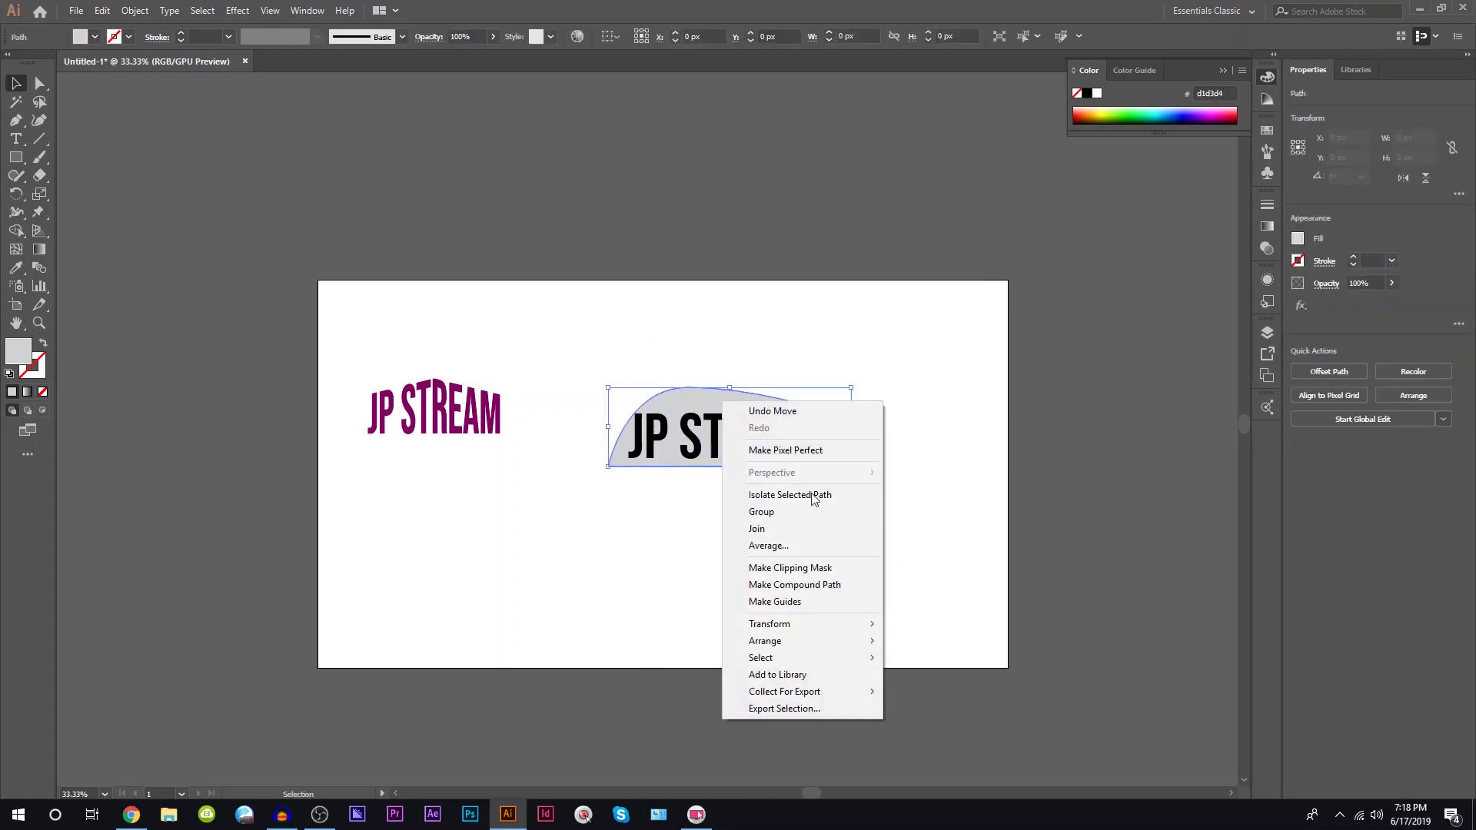
mouse_move(764, 641)
click(931, 641)
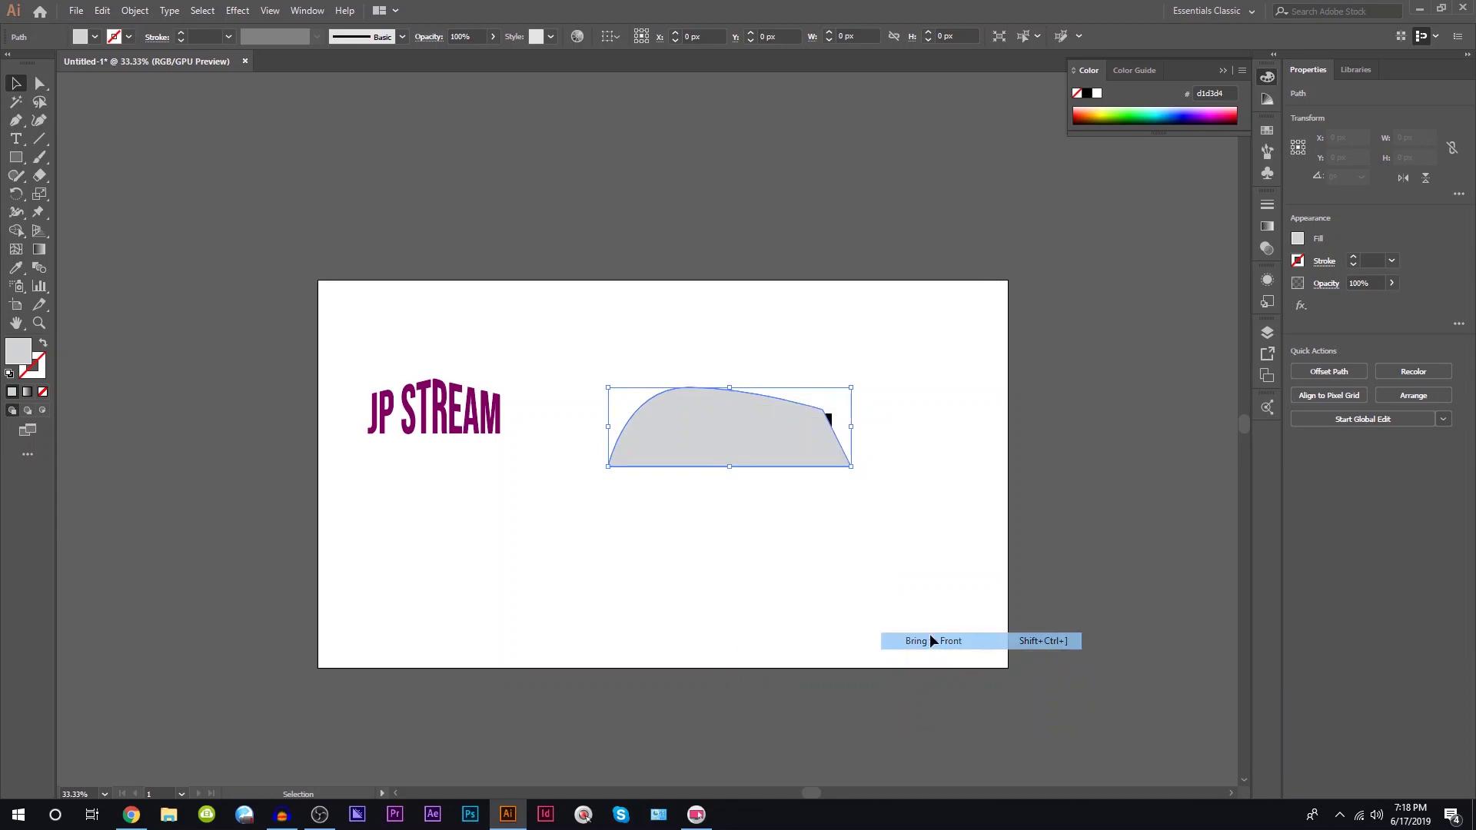
drag(878, 533, 604, 298)
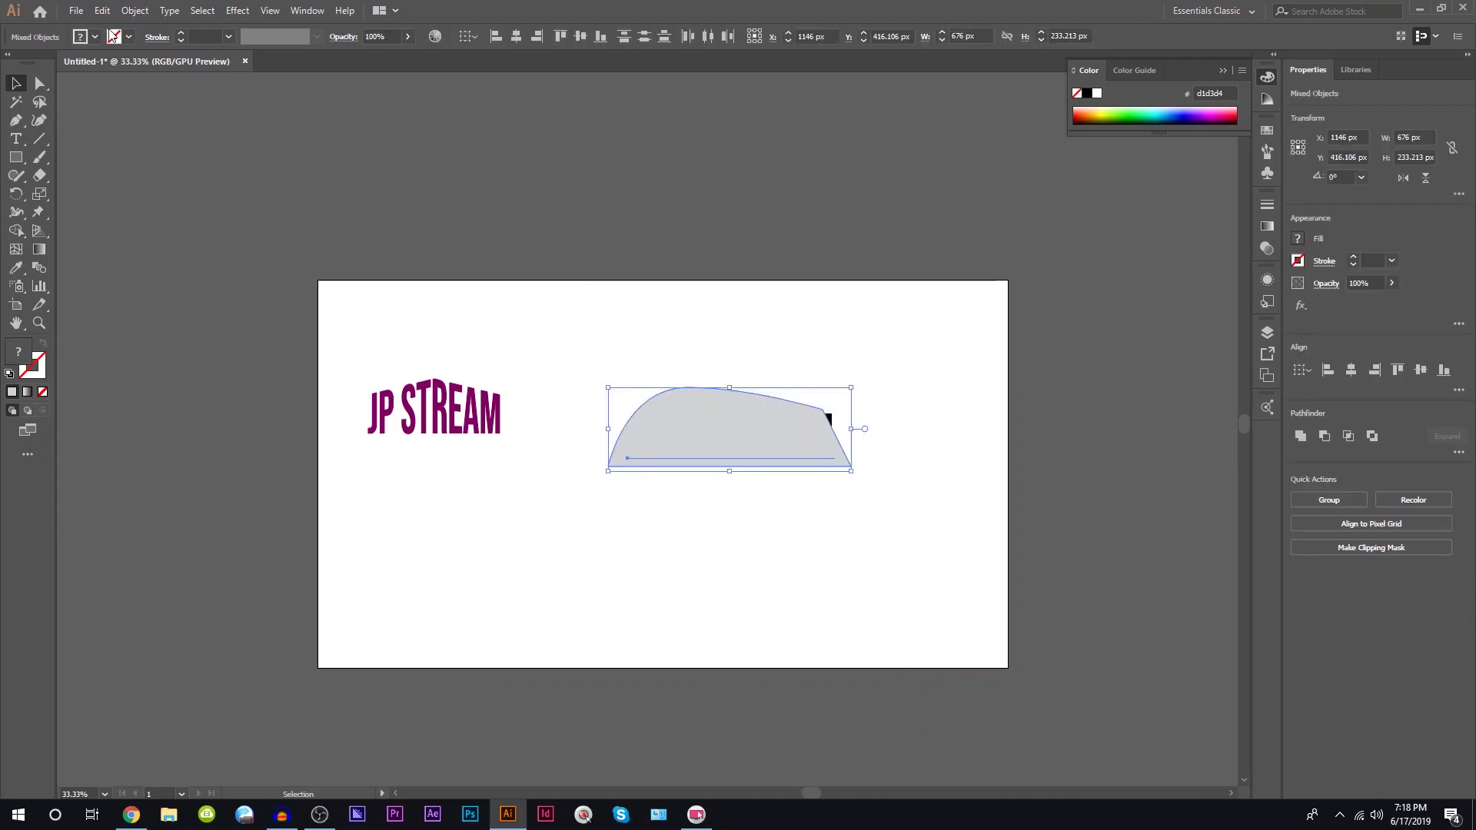
click(134, 11)
mouse_move(176, 426)
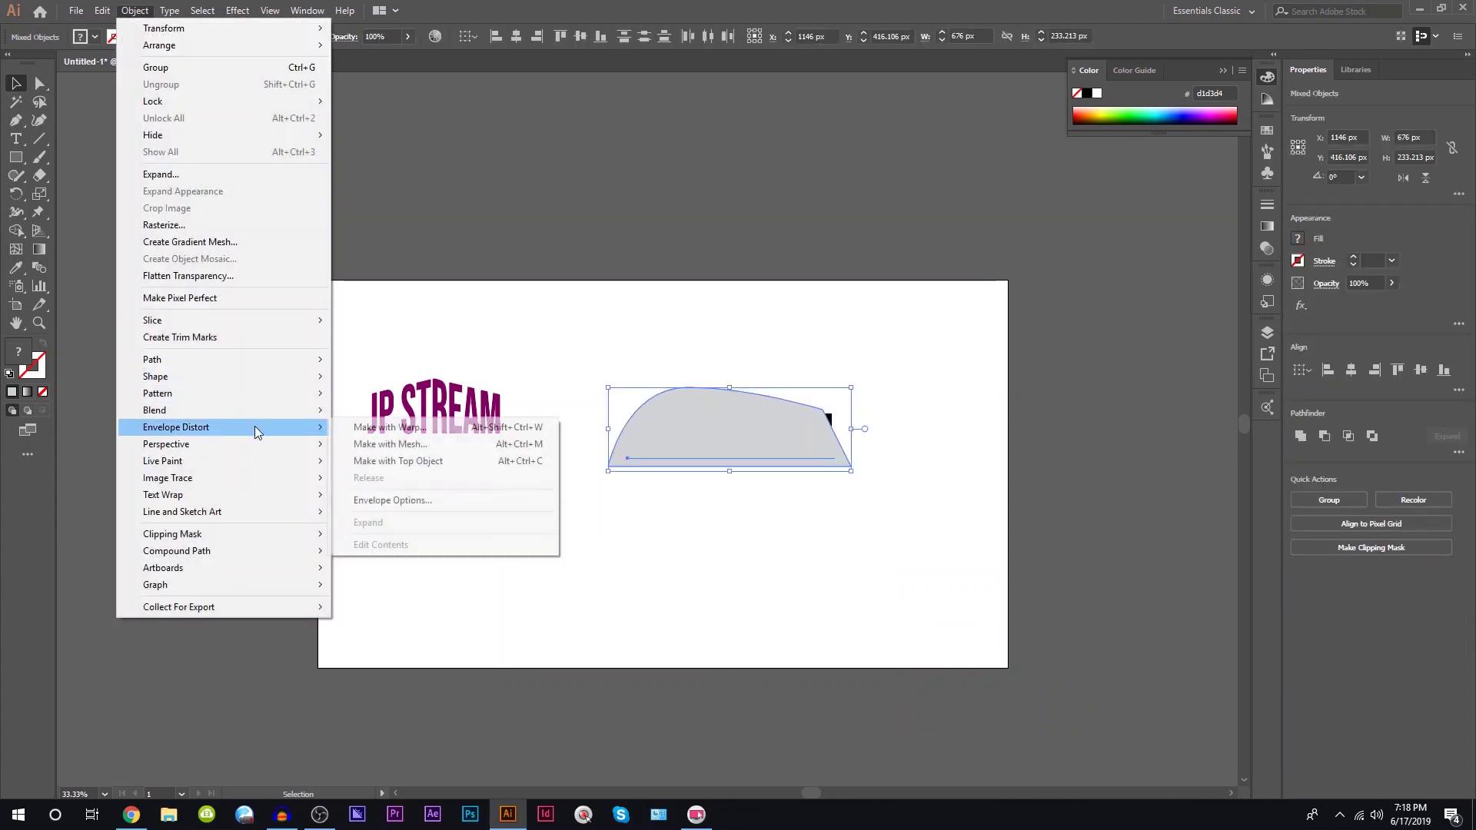
click(431, 463)
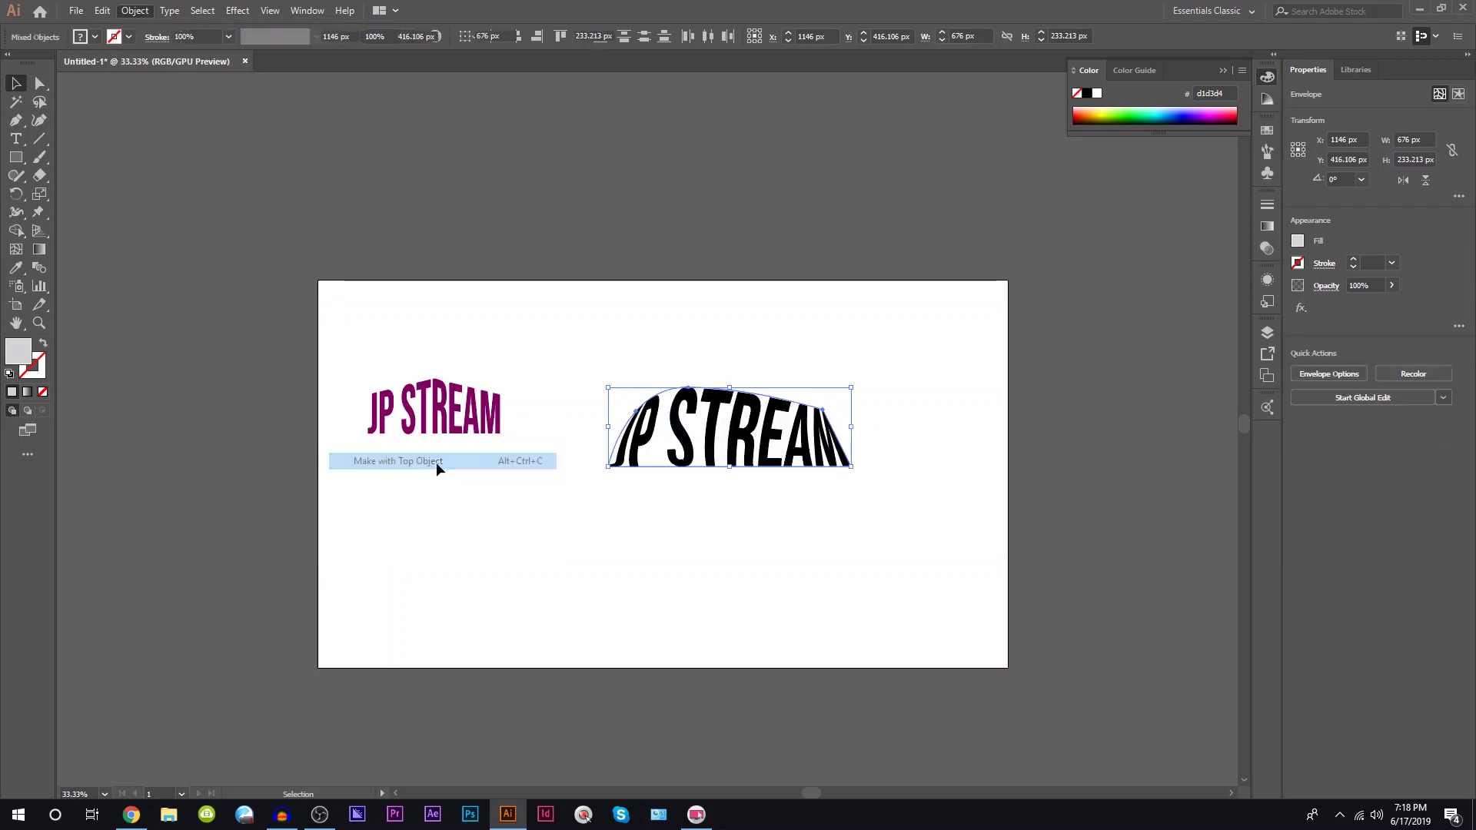
click(816, 560)
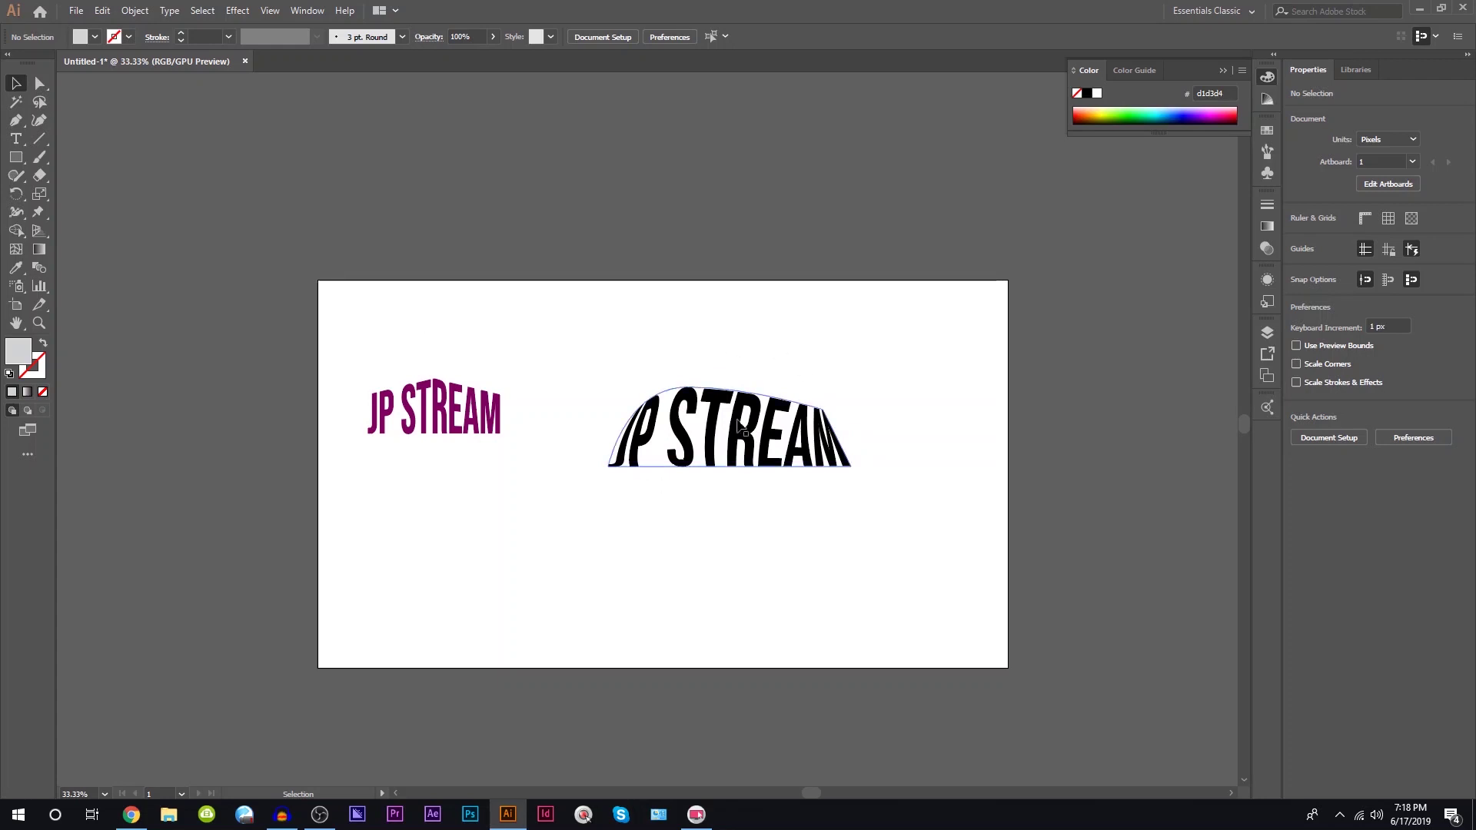
- Drag the envelope's top-left anchor and handles to raise a bump above the S
scroll(866, 385, up, 1)
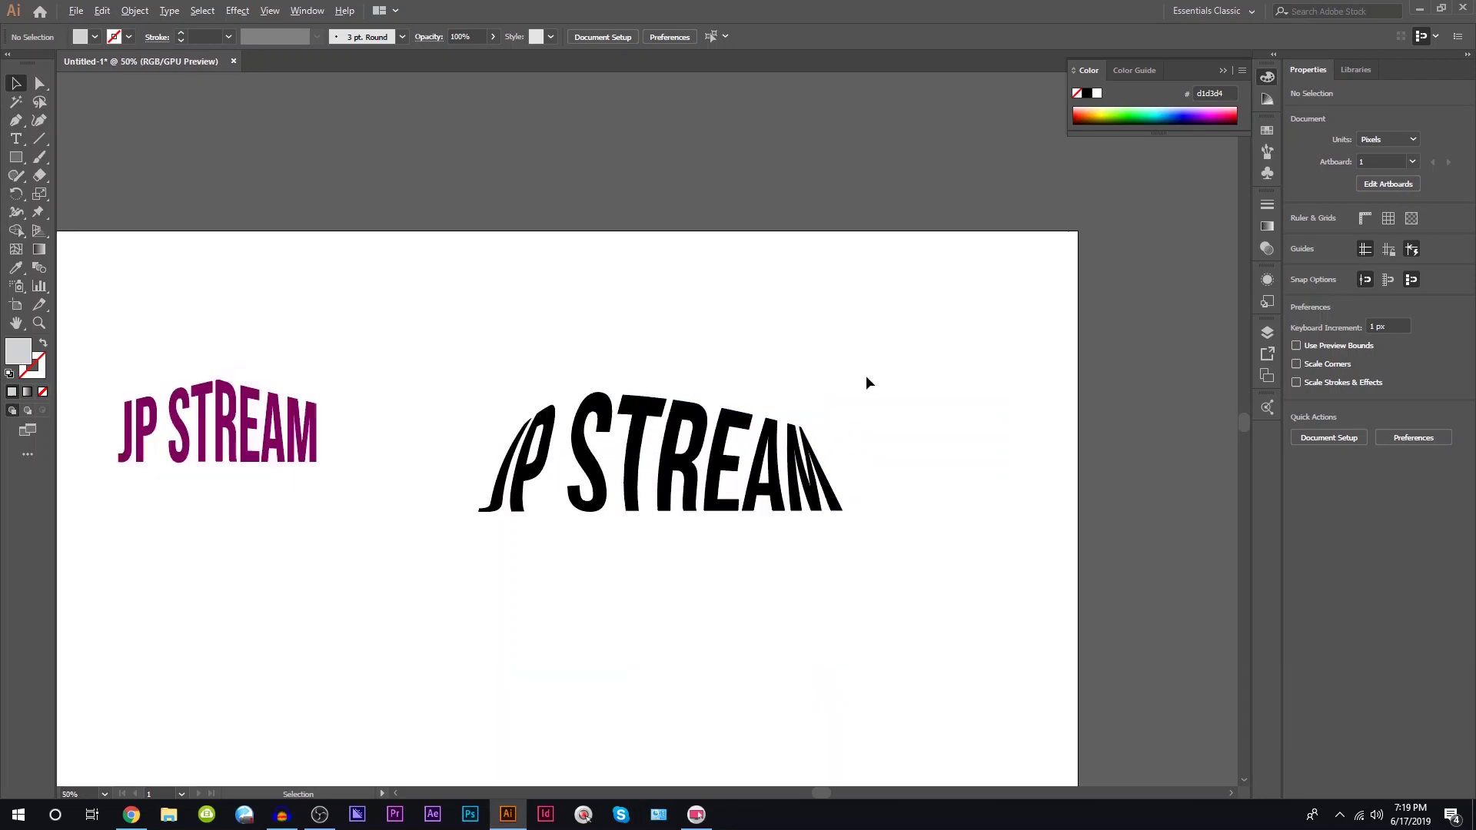
scroll(428, 415, up, 2)
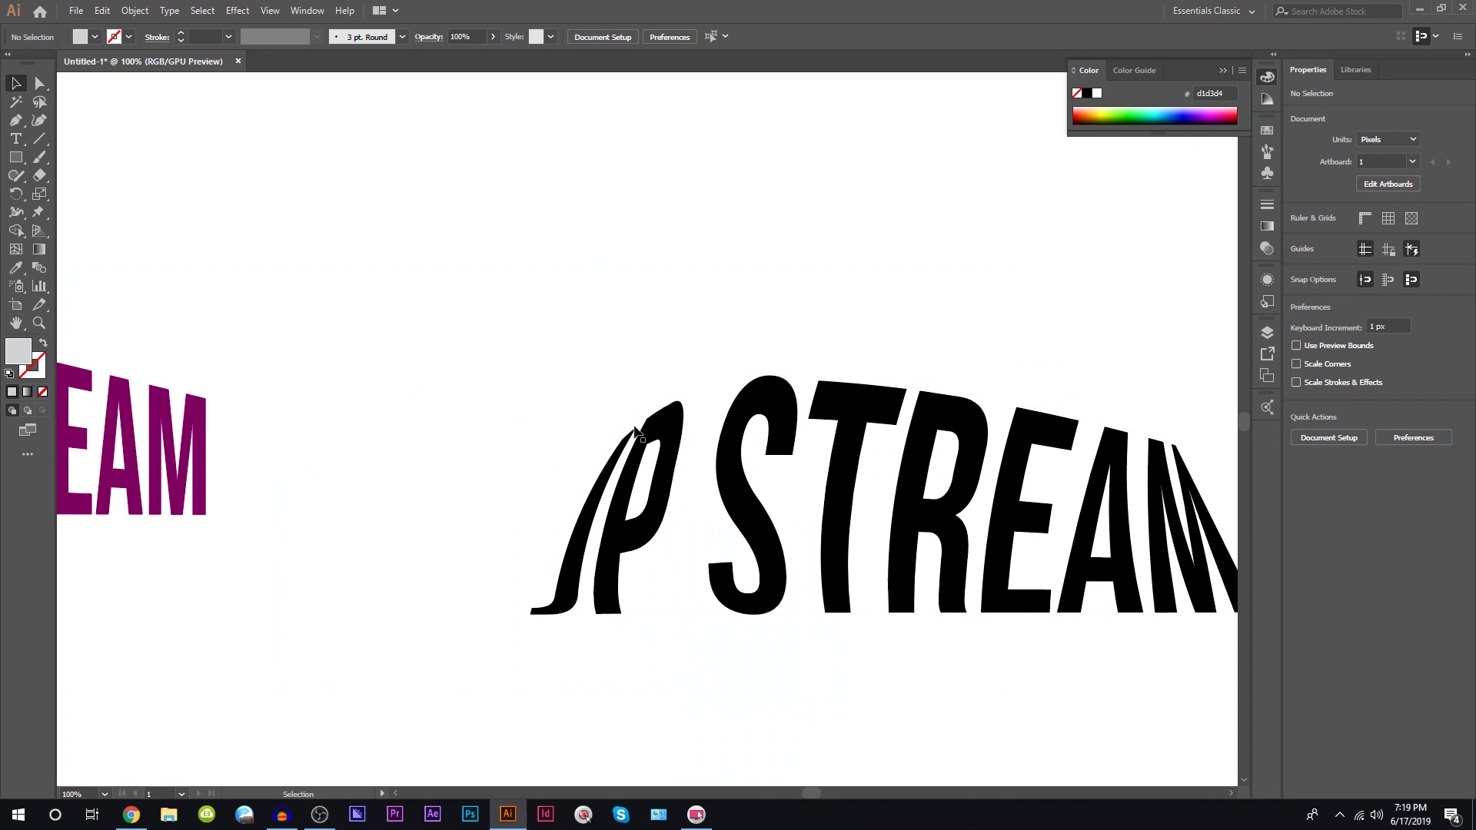
click(40, 83)
click(661, 469)
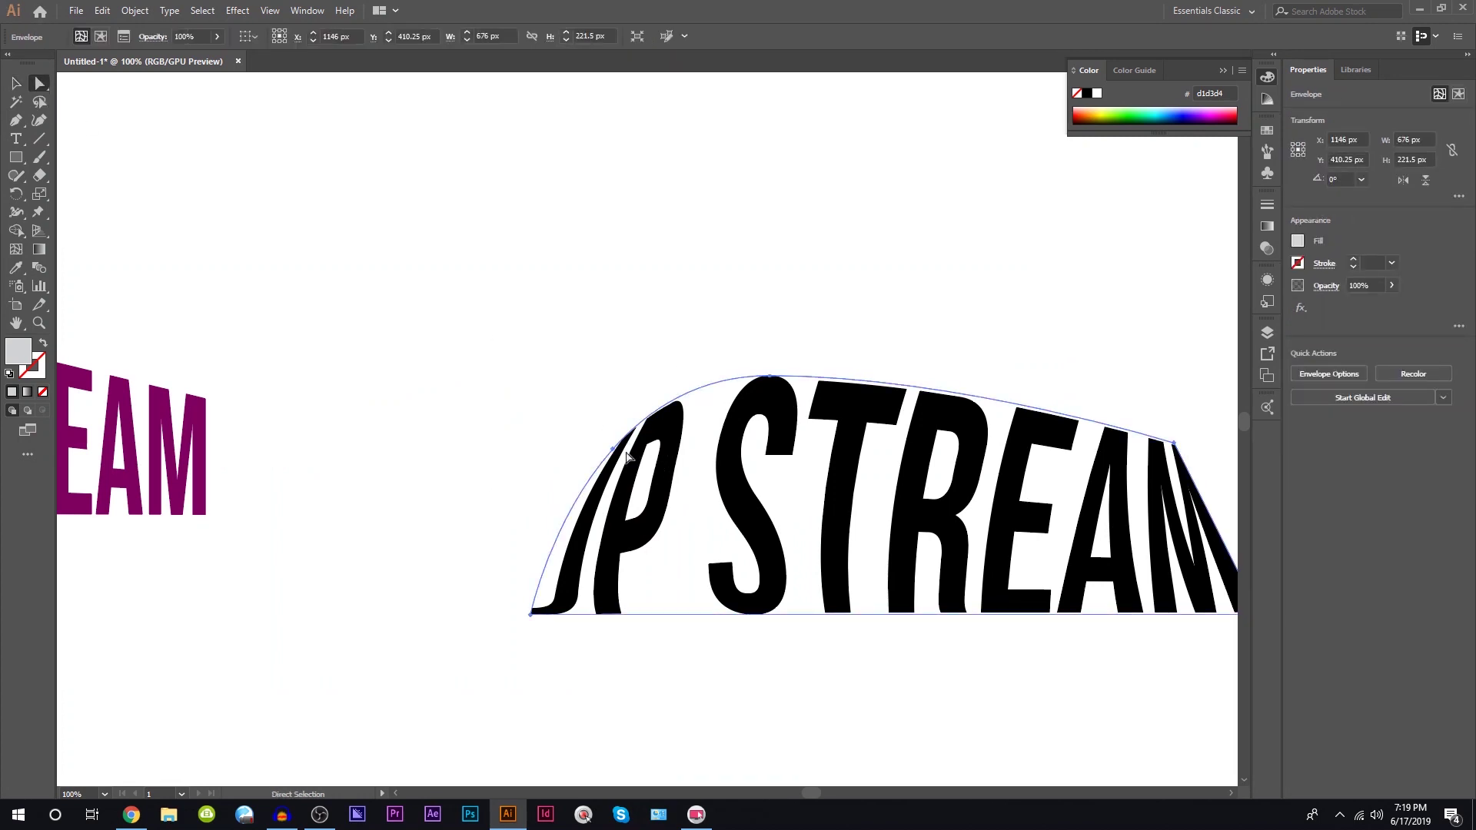
drag(612, 448, 576, 448)
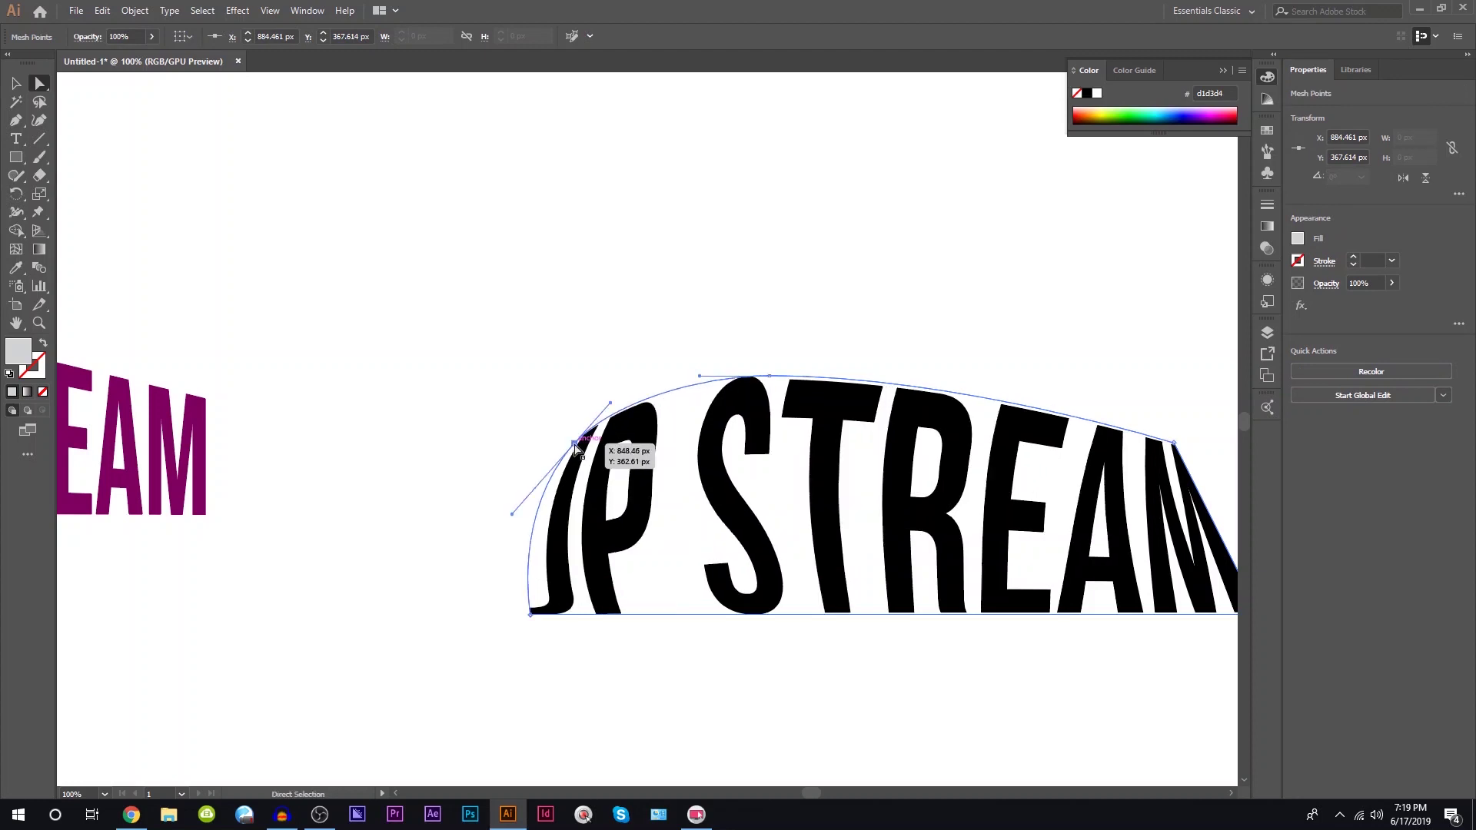
click(595, 392)
click(614, 408)
mouse_move(611, 404)
mouse_down()
mouse_move(588, 372)
mouse_move(673, 403)
mouse_up()
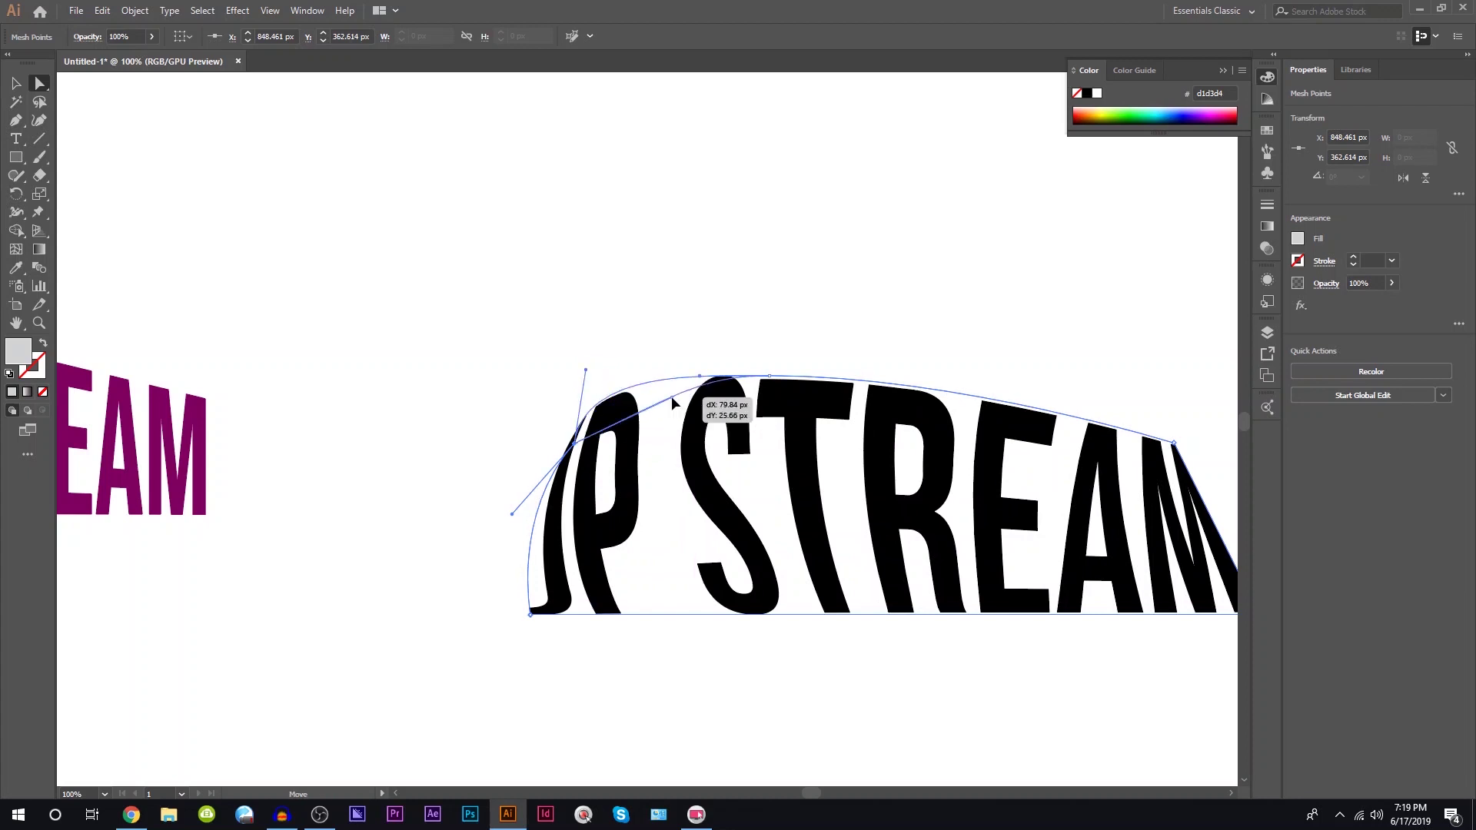
drag(700, 378, 732, 366)
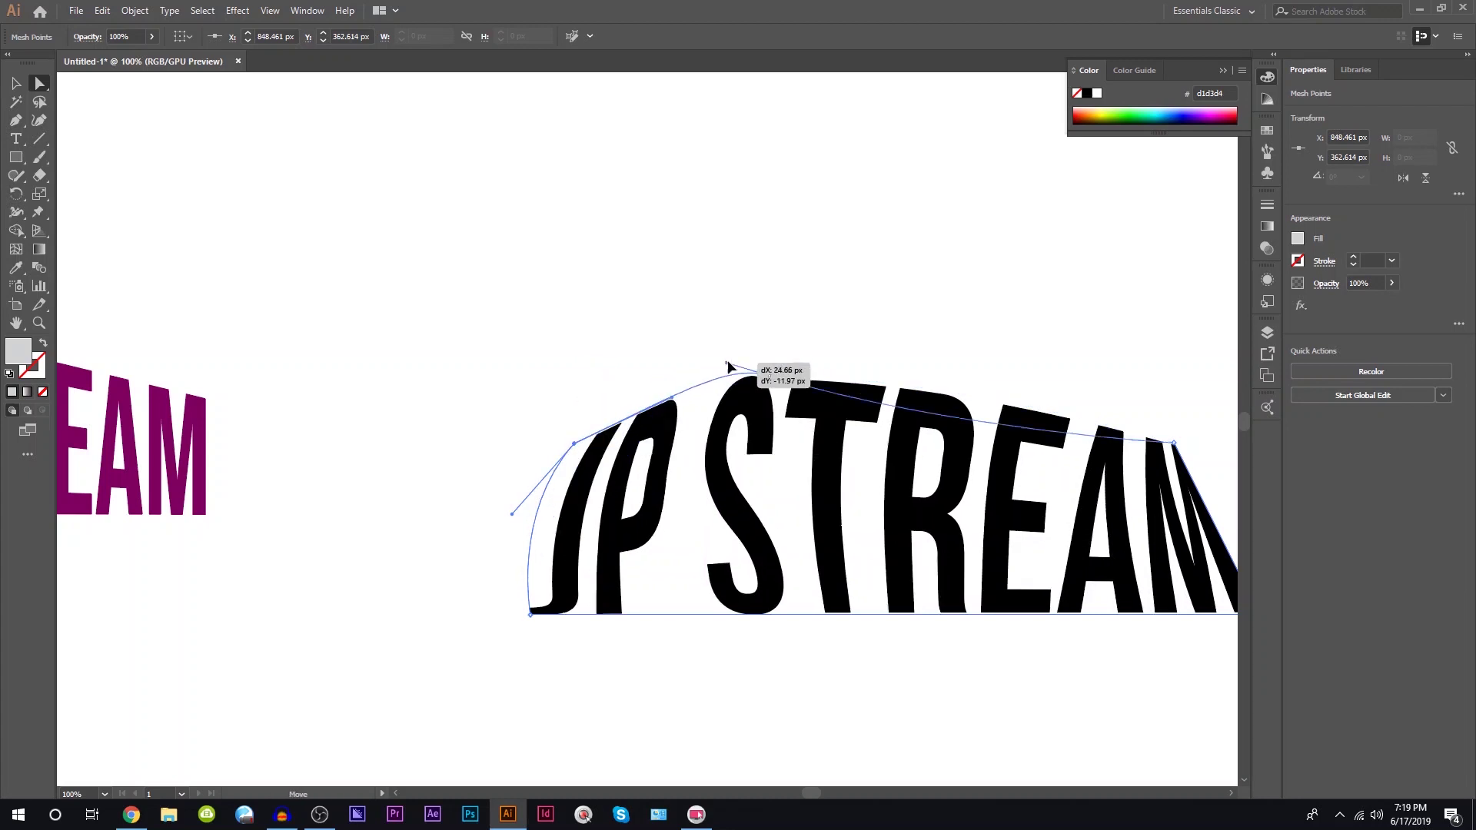
click(787, 339)
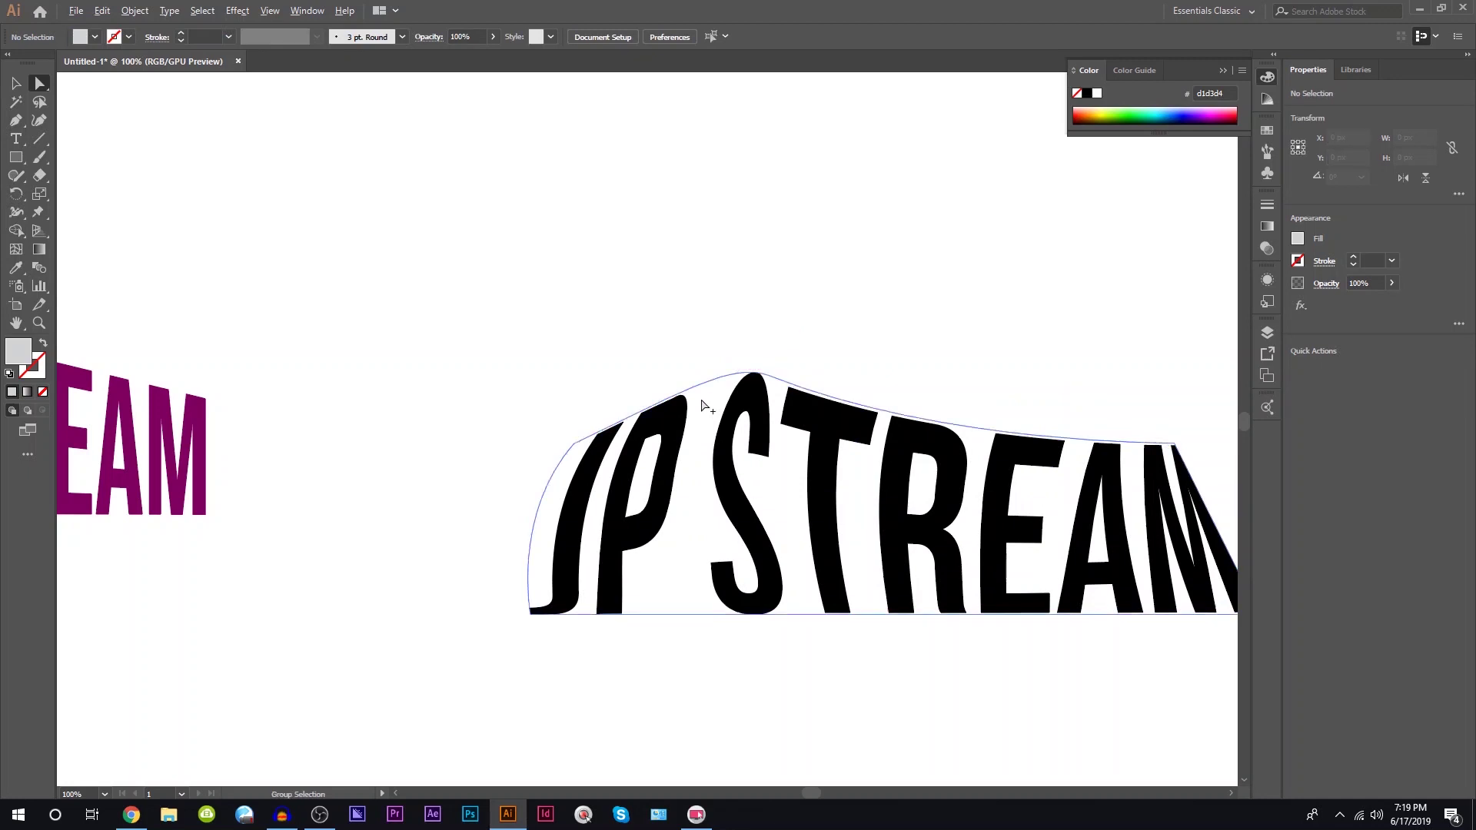
scroll(708, 402, down, 2)
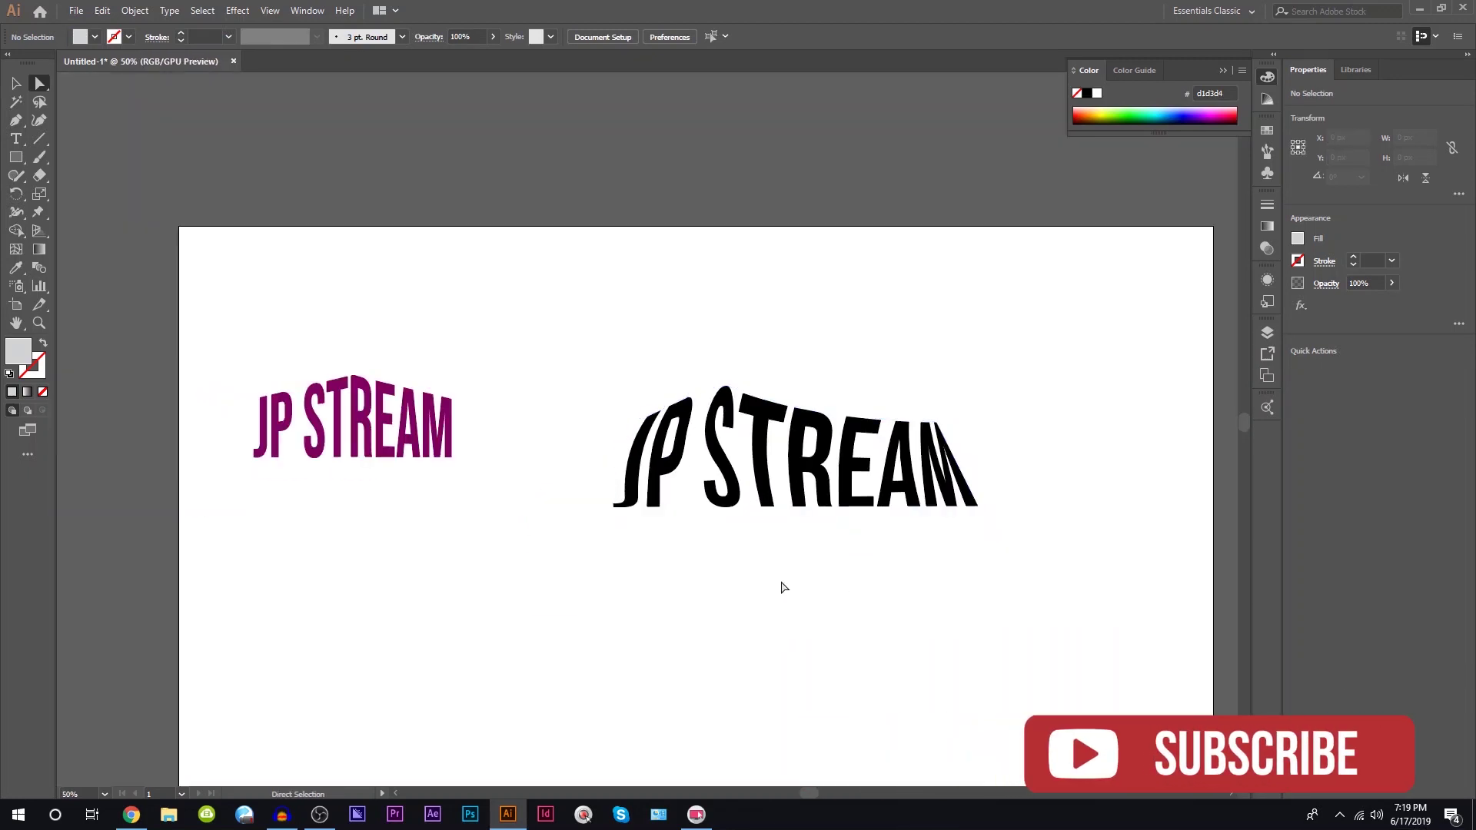